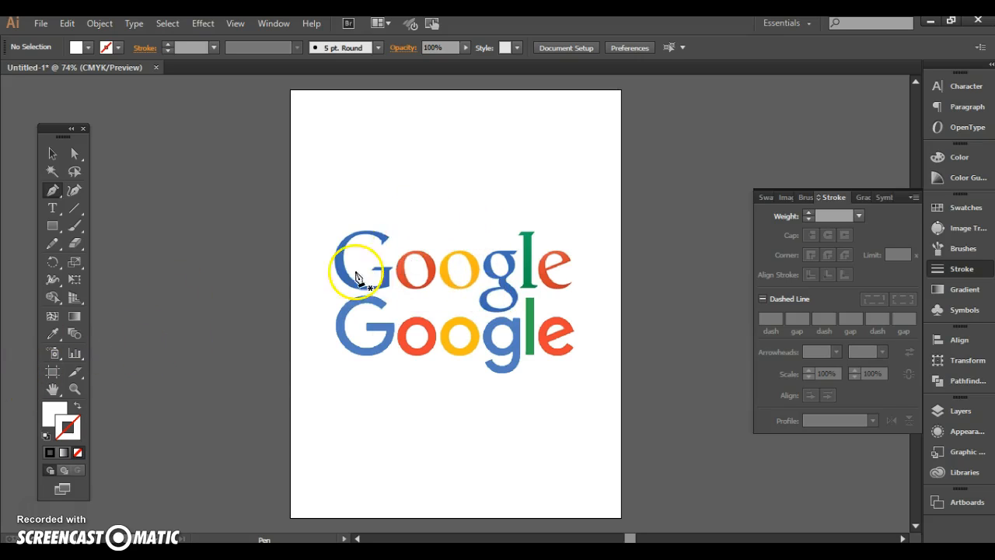
Zoom in on the capital G of both Google logos and compare their letterforms
{"action": "left_click", "coordinate": [75, 390]}
{"action": "left_click", "coordinate": [396, 255]}
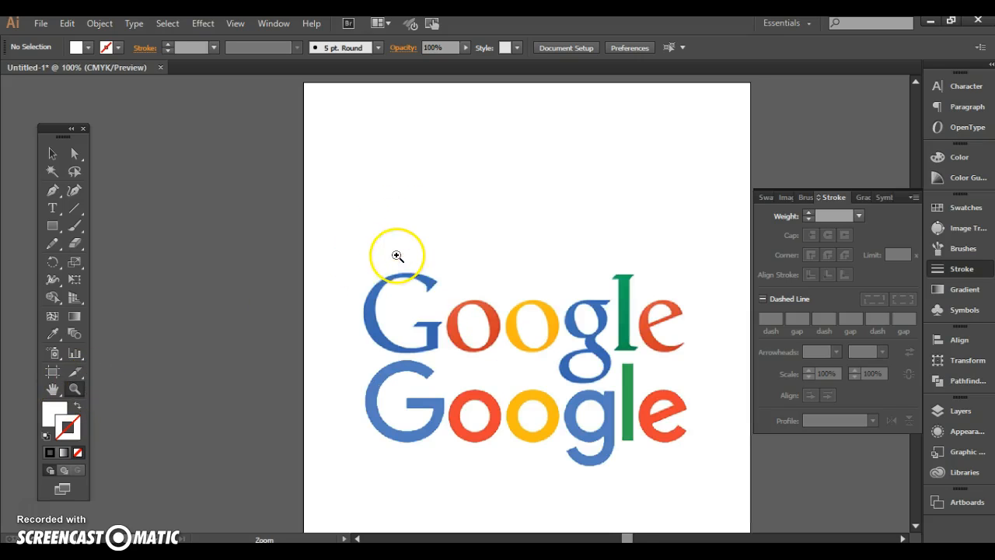
{"action": "left_click", "coordinate": [416, 326]}
{"action": "left_click", "coordinate": [411, 325]}
{"action": "left_click", "coordinate": [458, 247]}
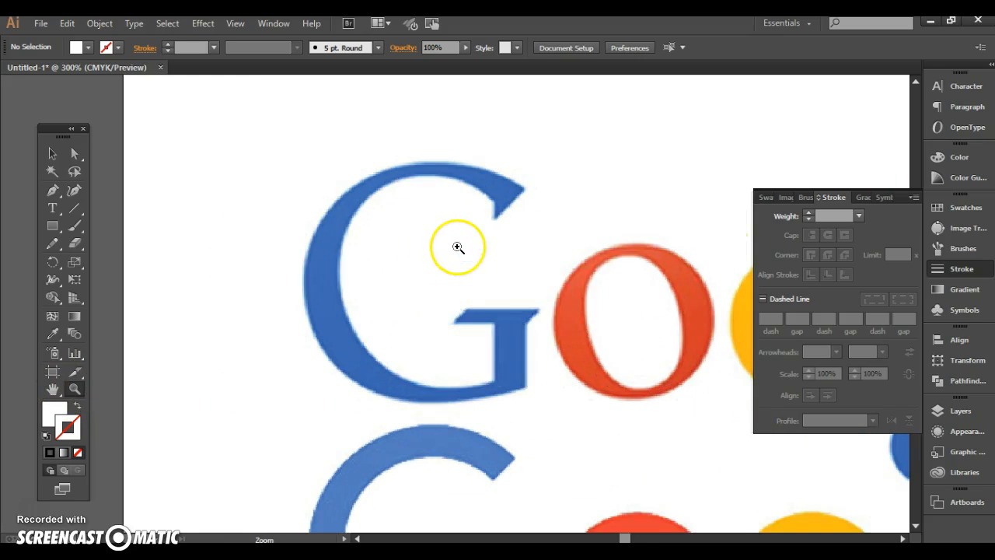
{"action": "scroll", "coordinate": [498, 388], "scroll_direction": "down", "scroll_amount": 2}
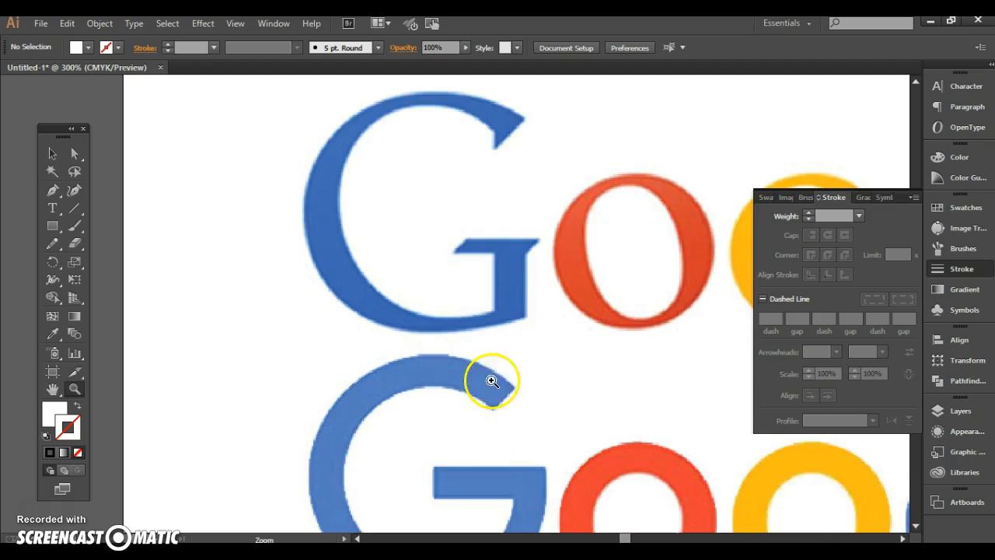
{"action": "scroll", "coordinate": [490, 373], "scroll_direction": "down", "scroll_amount": 2}
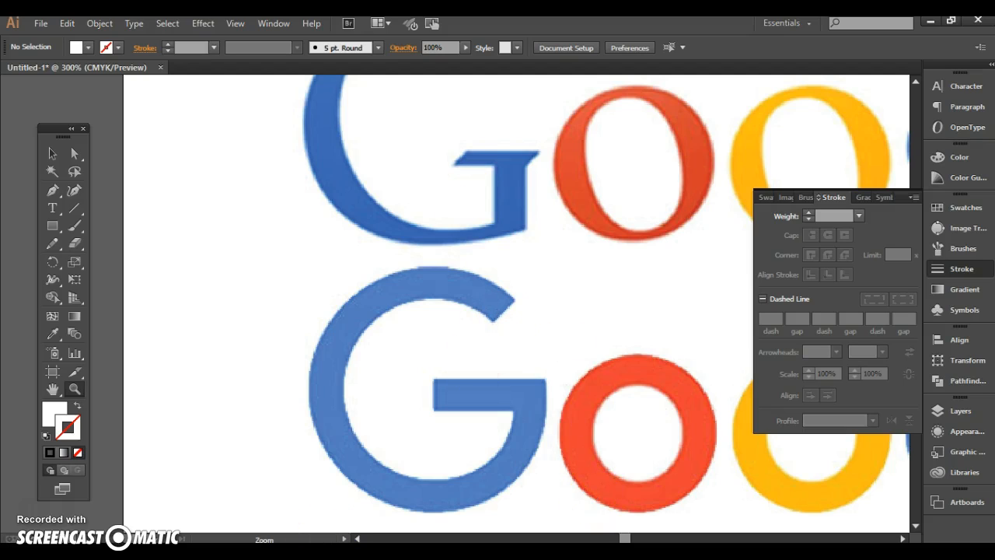
Switch to the browser and read the article on the new Google logo down to its old-versus-new comparison, then return to Illustrator
{"action": "mouse_move", "coordinate": [297, 553]}
{"action": "left_click", "coordinate": [322, 522]}
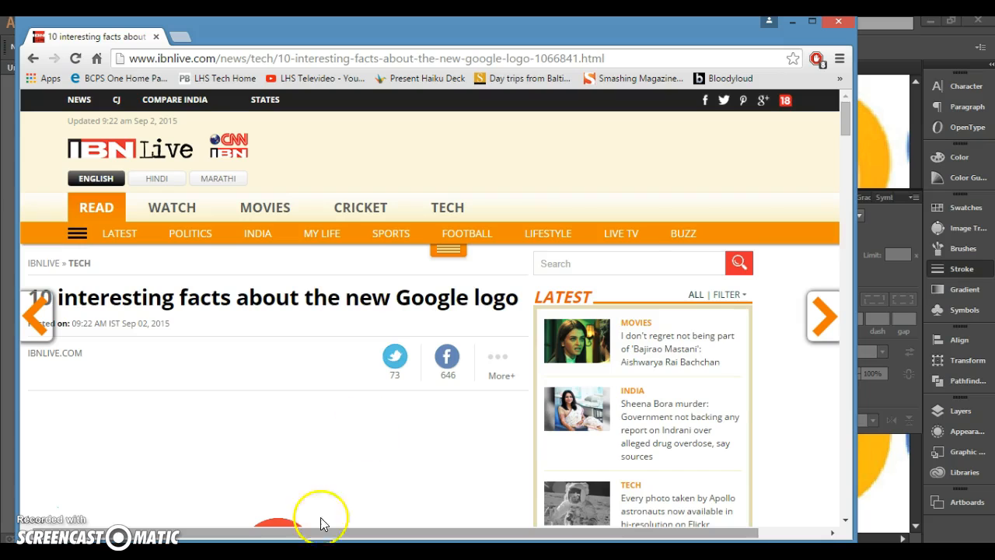
{"action": "scroll", "coordinate": [122, 309], "scroll_direction": "down", "scroll_amount": 3}
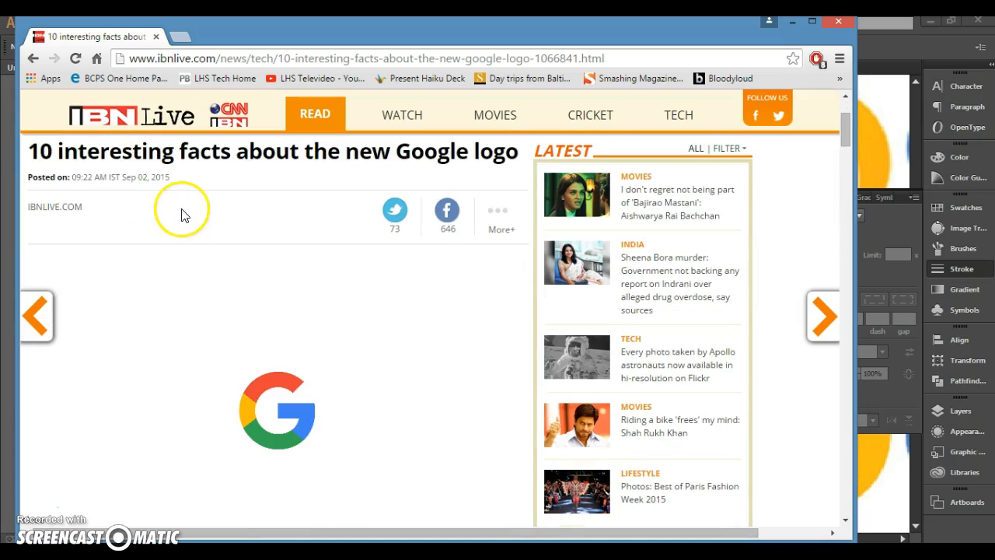
{"action": "scroll", "coordinate": [182, 210], "scroll_direction": "down", "scroll_amount": 10}
{"action": "scroll", "coordinate": [187, 225], "scroll_direction": "down", "scroll_amount": 3}
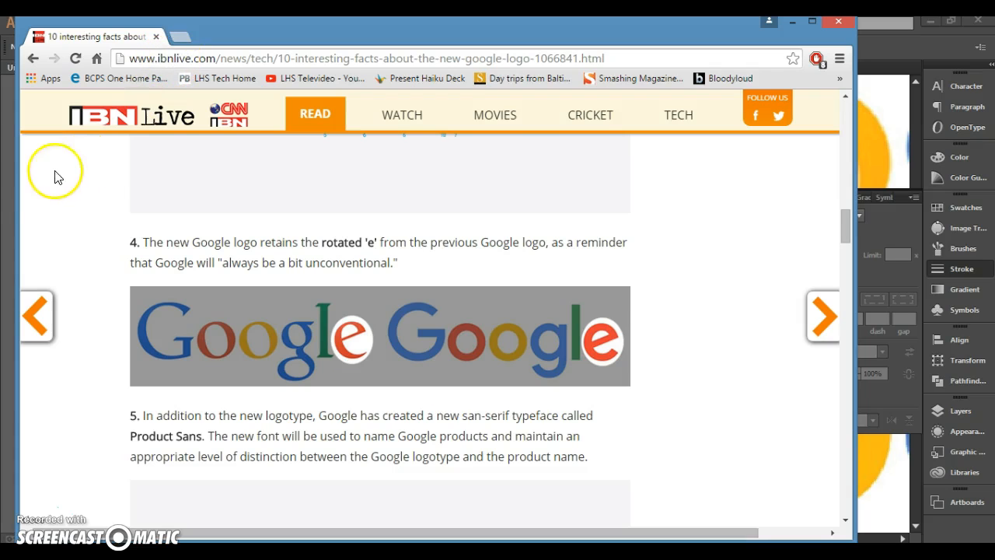
{"action": "left_click", "coordinate": [11, 180]}
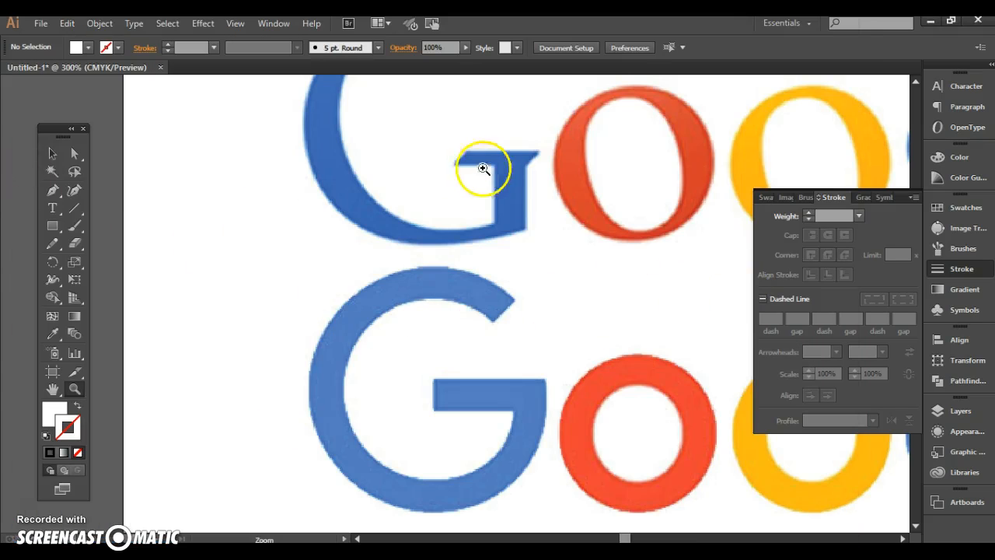
Trace the upper G's crossbar with straight Pen tool segments, from its lower-left tip along the top edge to the stem's right side
{"action": "left_click", "coordinate": [516, 151]}
{"action": "left_click", "coordinate": [501, 381]}
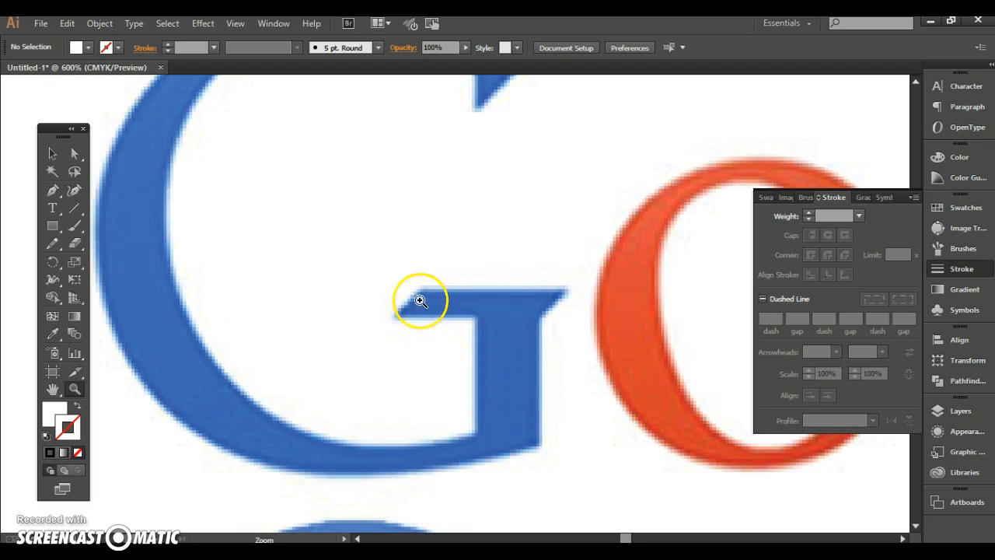
{"action": "left_click", "coordinate": [527, 360]}
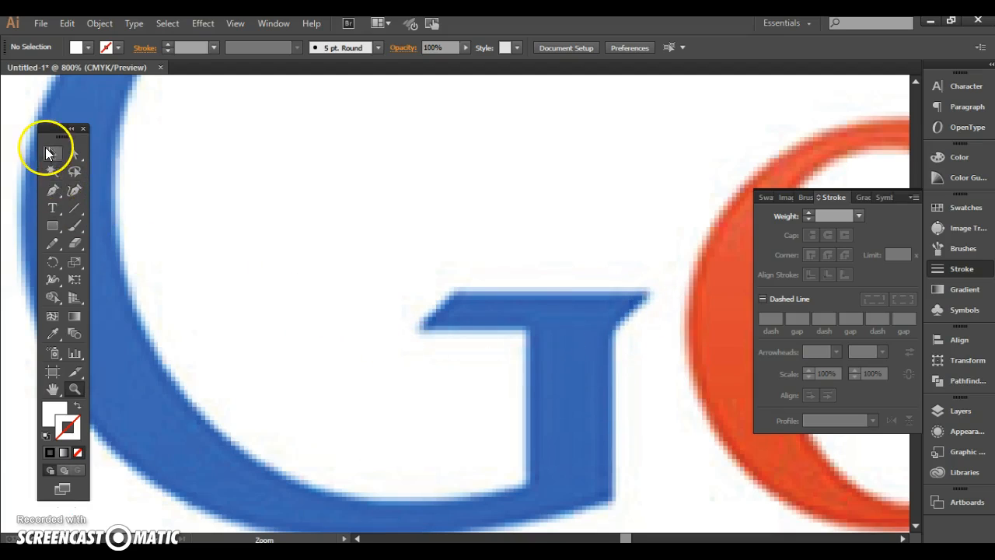
{"action": "left_click", "coordinate": [53, 189]}
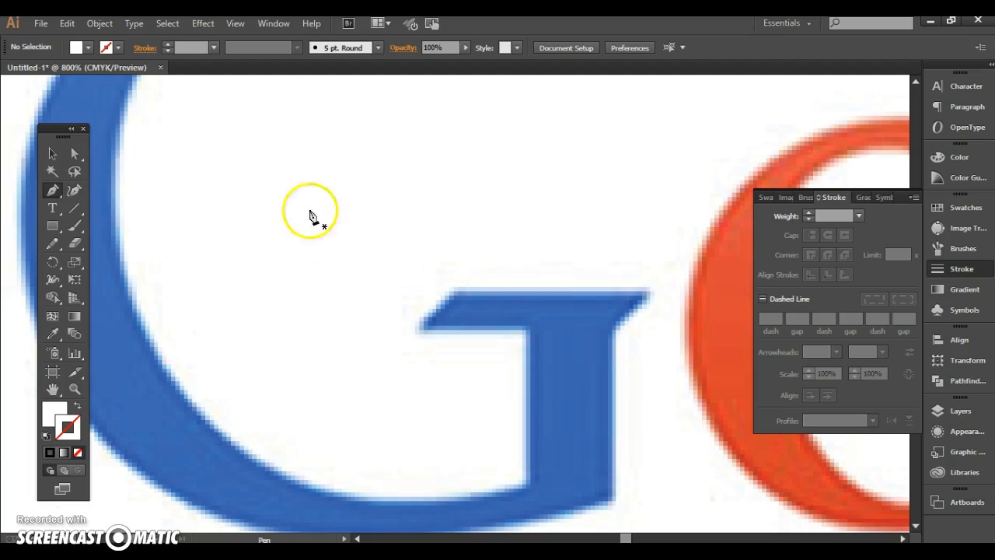
{"action": "left_click", "coordinate": [56, 187]}
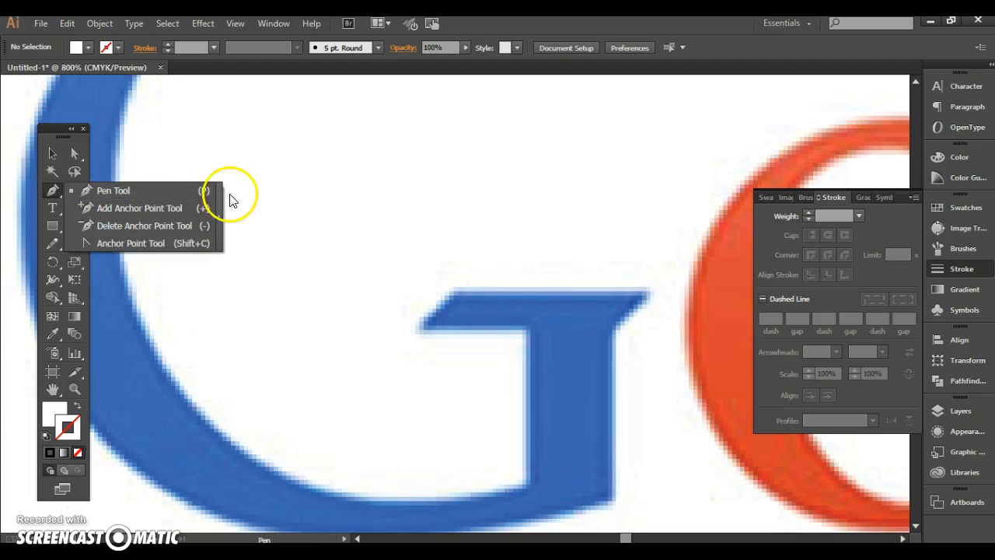
{"action": "left_click", "coordinate": [177, 191]}
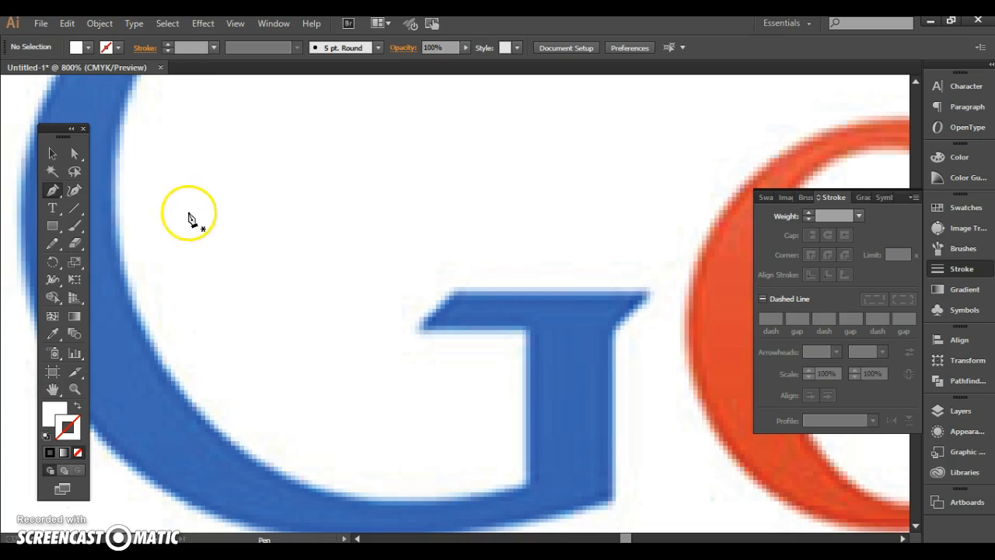
{"action": "left_click", "coordinate": [419, 333]}
{"action": "left_click_drag", "start_coordinate": [460, 306], "coordinate": [460, 300]}
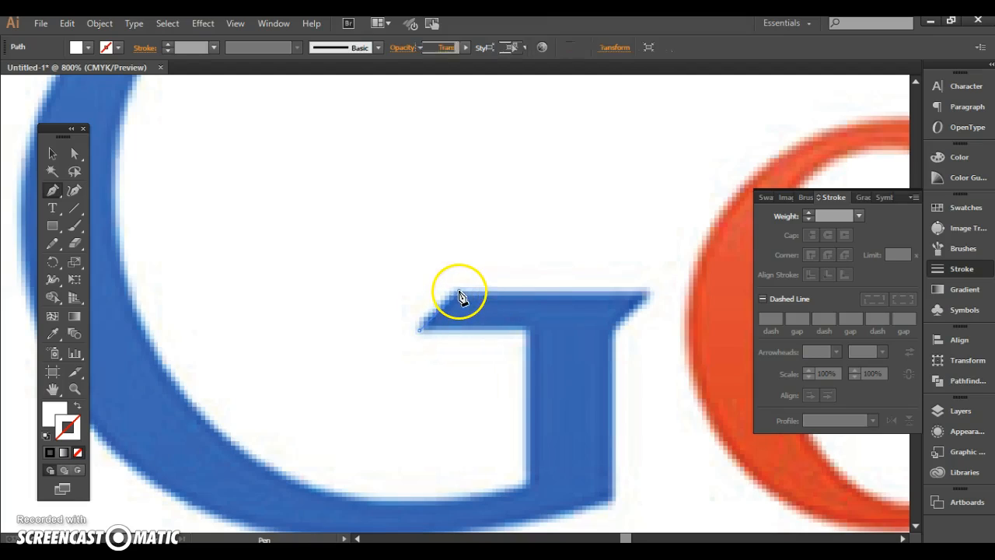
{"action": "left_click", "coordinate": [460, 293]}
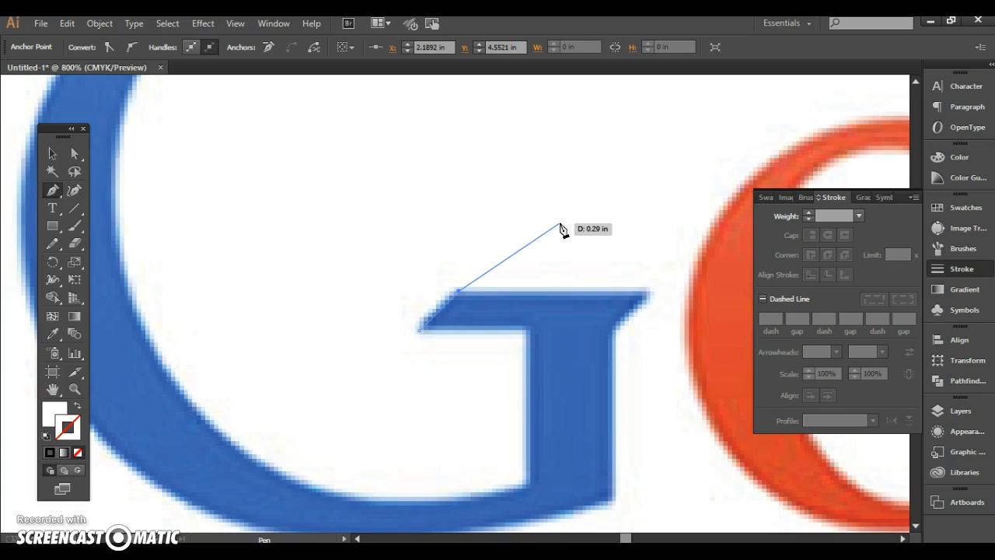
{"action": "left_click_drag", "start_coordinate": [562, 228], "coordinate": [652, 297]}
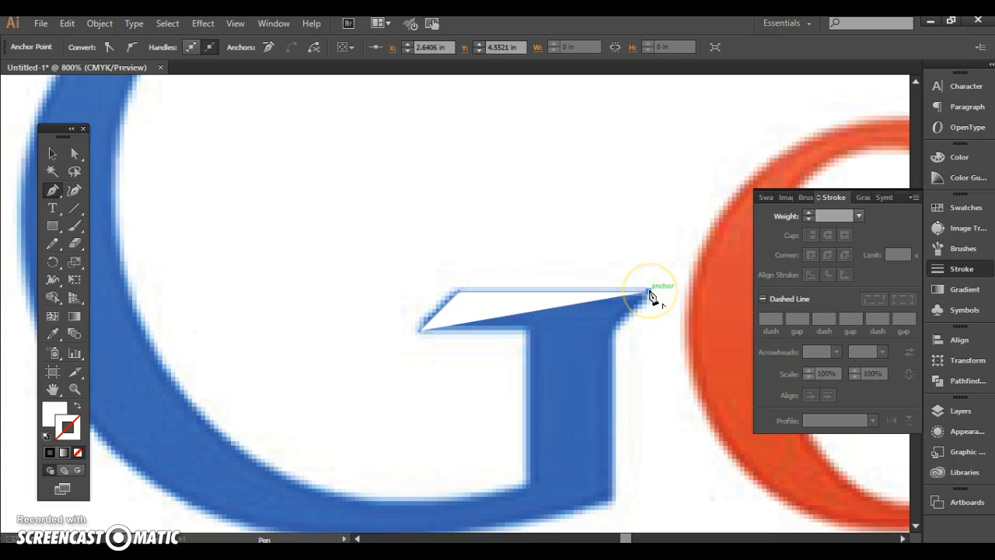
{"action": "left_click", "coordinate": [615, 326]}
Give the traced path no fill and a white stroke with a weight of 0.5 pt
{"action": "mouse_move", "coordinate": [617, 330]}
{"action": "left_mouse_down"}
{"action": "mouse_move", "coordinate": [643, 312]}
{"action": "mouse_move", "coordinate": [624, 333]}
{"action": "mouse_move", "coordinate": [540, 285]}
{"action": "mouse_move", "coordinate": [458, 288]}
{"action": "mouse_move", "coordinate": [542, 324]}
{"action": "mouse_move", "coordinate": [505, 303]}
{"action": "mouse_move", "coordinate": [507, 324]}
{"action": "mouse_move", "coordinate": [417, 344]}
{"action": "mouse_move", "coordinate": [8, 412]}
{"action": "mouse_move", "coordinate": [61, 416]}
{"action": "left_mouse_up"}
{"action": "left_click", "coordinate": [61, 416]}
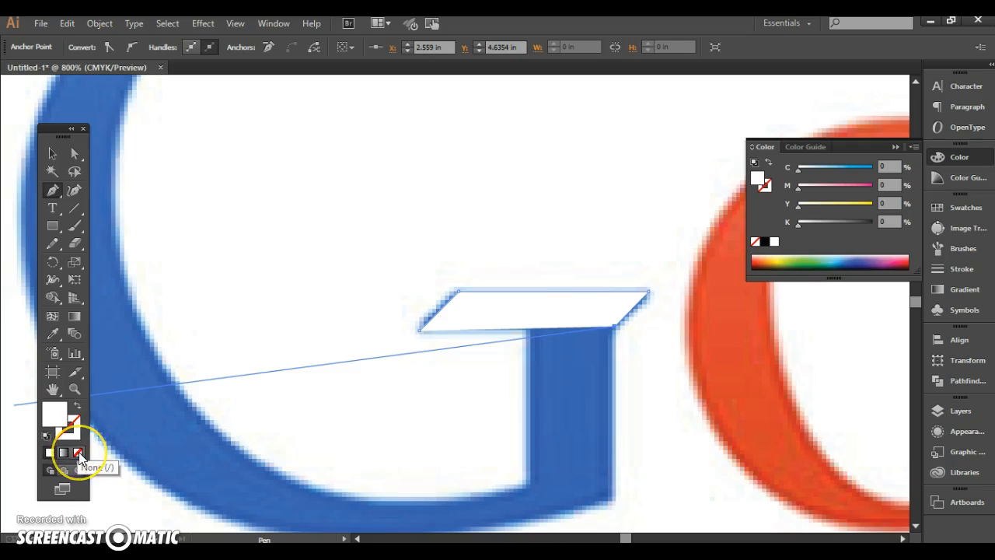
{"action": "left_click", "coordinate": [78, 452]}
{"action": "left_click", "coordinate": [77, 427]}
{"action": "left_click", "coordinate": [50, 453]}
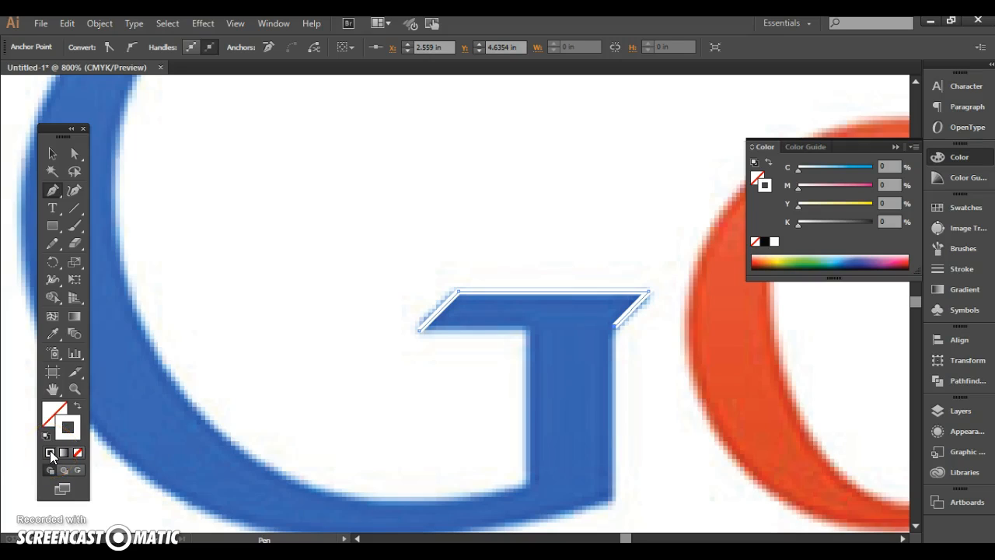
{"action": "left_click", "coordinate": [972, 270]}
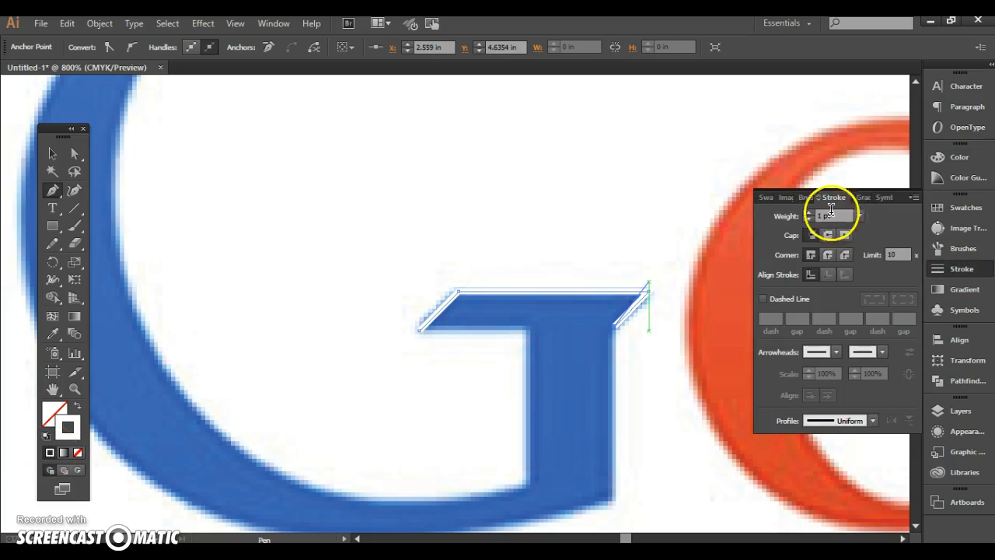
{"action": "left_click", "coordinate": [859, 216]}
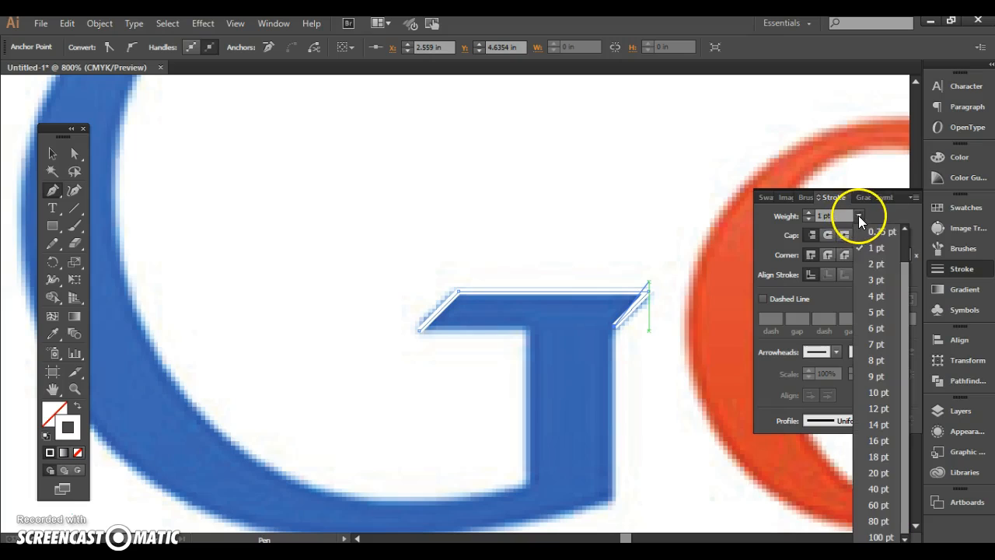
{"action": "left_click", "coordinate": [883, 247]}
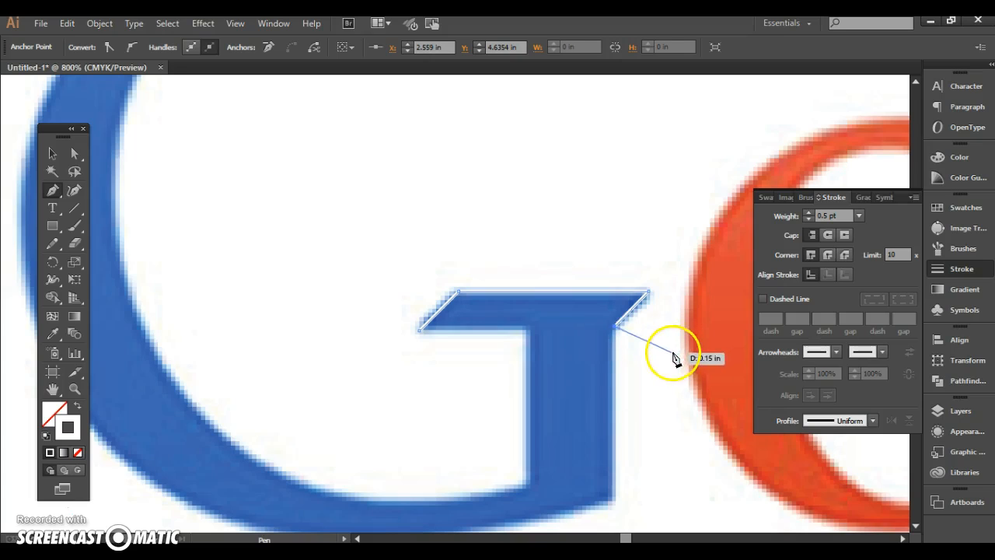
Continue the path straight down the stem's right edge and add a curved segment to the lowest point of the G's bottom
{"action": "left_click", "coordinate": [961, 411]}
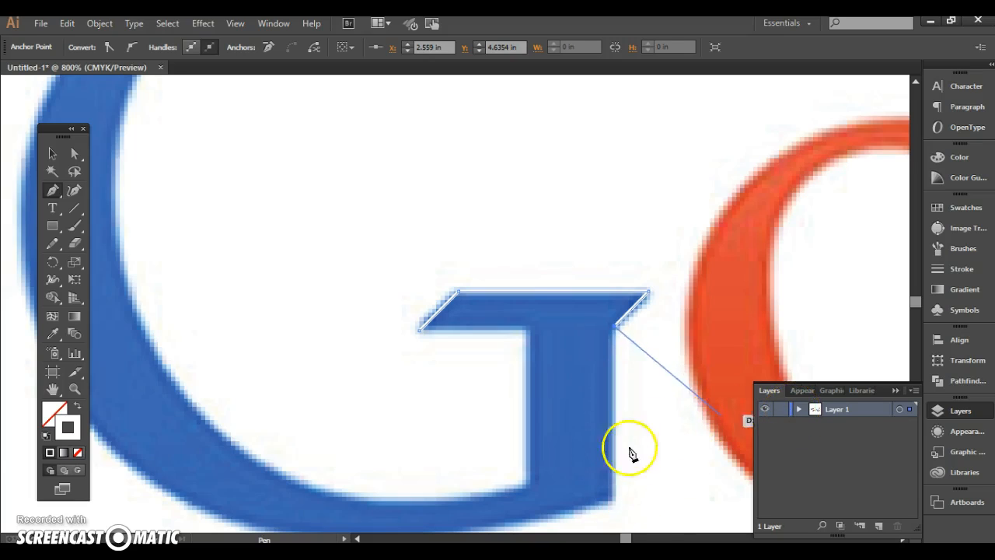
{"action": "left_click", "coordinate": [615, 497]}
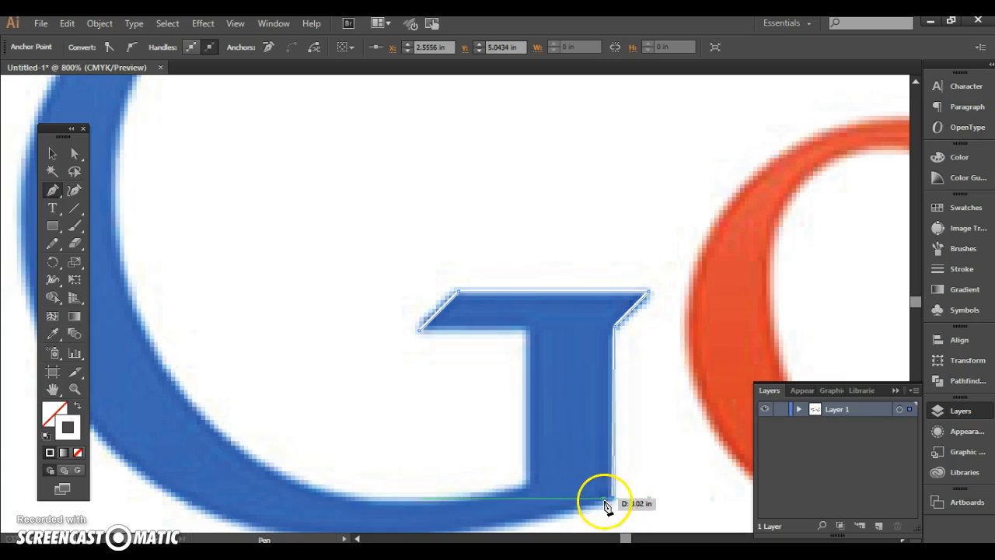
{"action": "scroll", "coordinate": [611, 504], "scroll_direction": "down", "scroll_amount": 2}
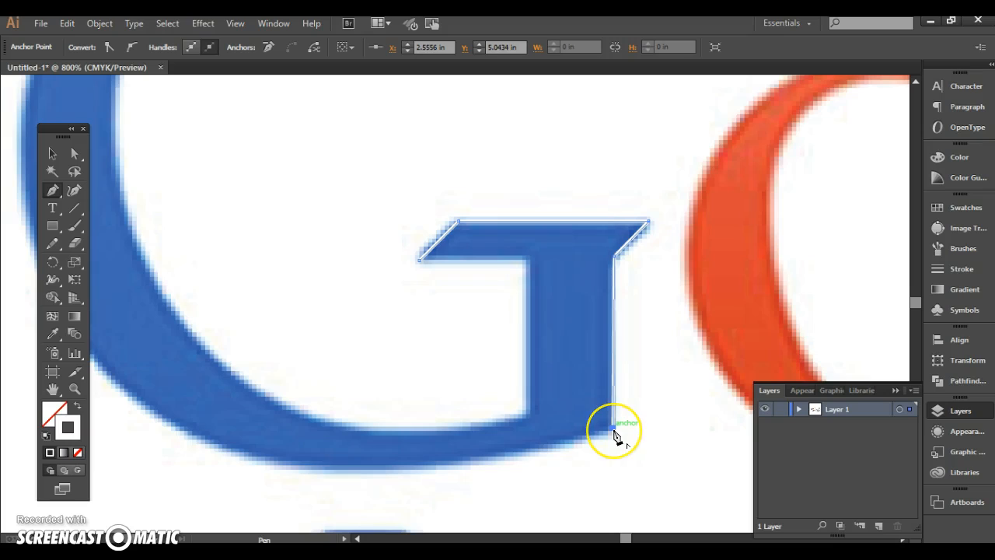
{"action": "left_click_drag", "start_coordinate": [614, 436], "coordinate": [366, 471]}
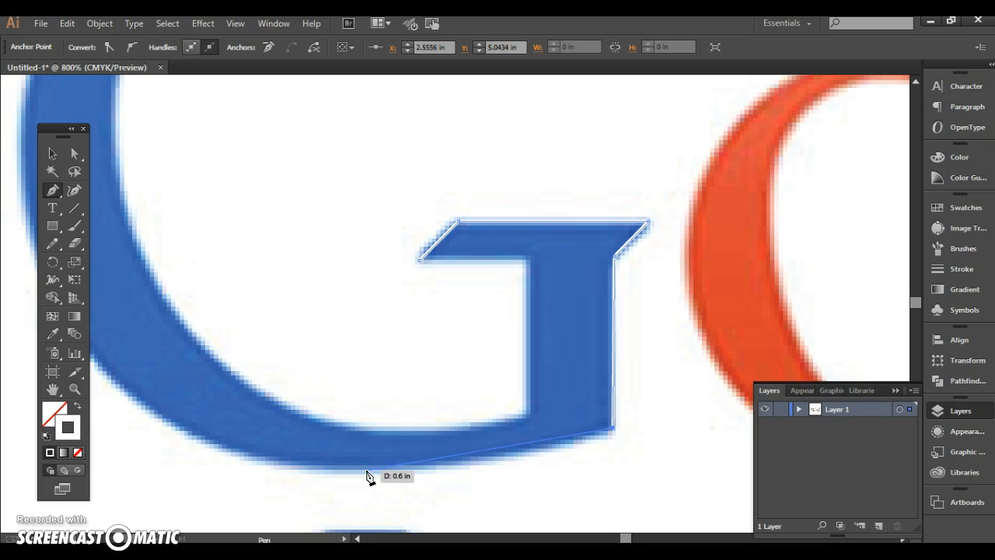
{"action": "left_click_drag", "start_coordinate": [368, 472], "coordinate": [328, 489]}
{"action": "left_click_drag", "start_coordinate": [262, 381], "coordinate": [359, 251]}
{"action": "left_click_drag", "start_coordinate": [382, 310], "coordinate": [256, 465]}
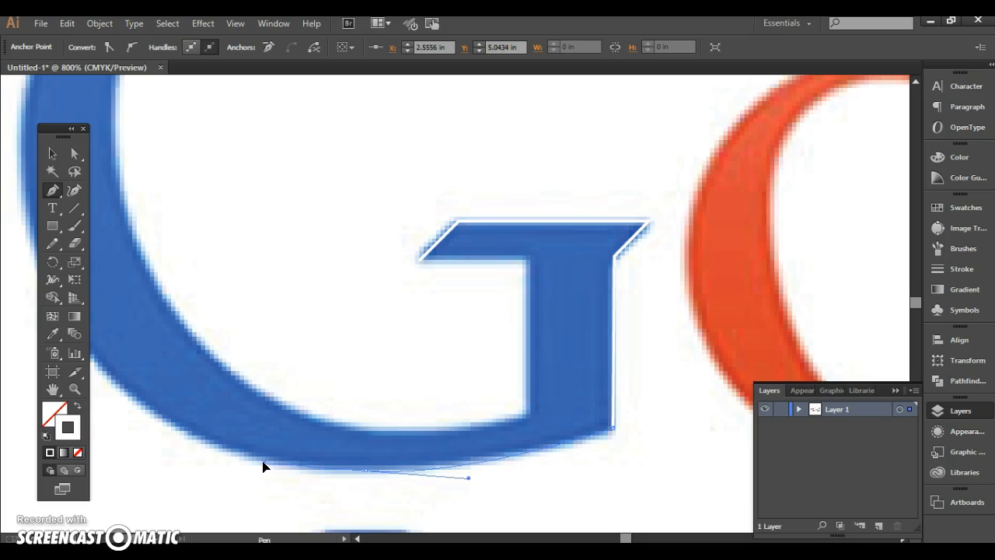
{"action": "left_click_drag", "start_coordinate": [261, 468], "coordinate": [235, 450]}
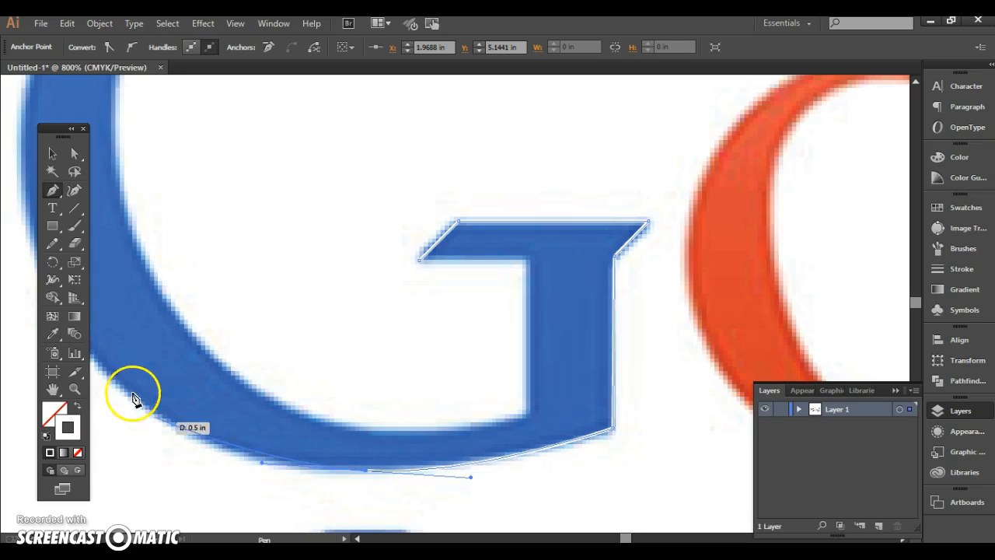
Continue the path with curved segments around the G's lower-left bend up to the middle of its outer left edge
{"action": "left_click", "coordinate": [104, 375]}
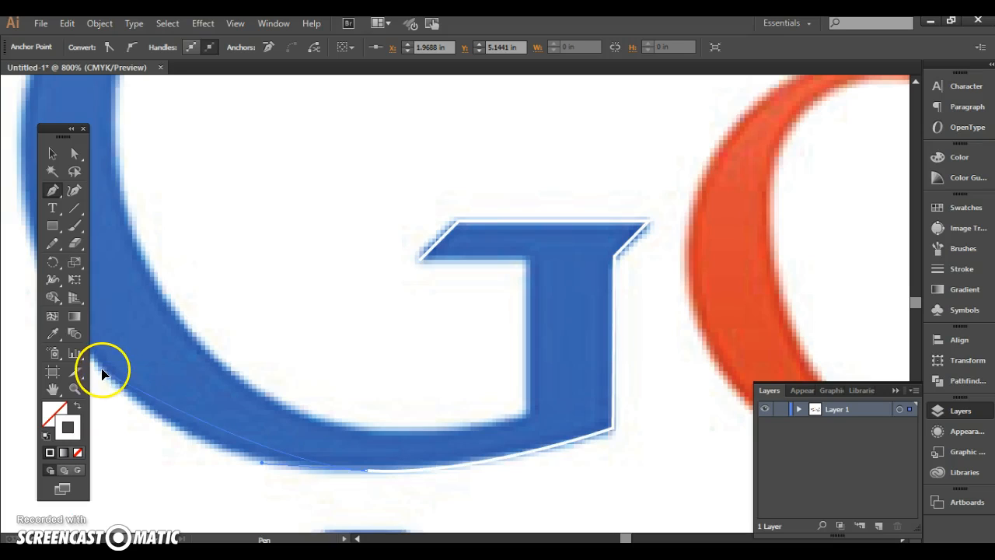
{"action": "left_click_drag", "start_coordinate": [64, 321], "coordinate": [190, 288]}
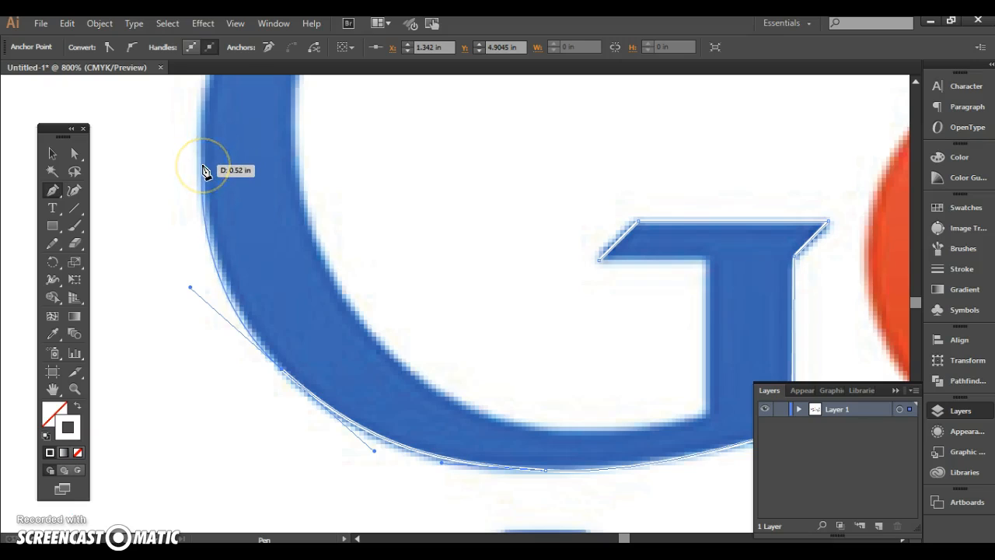
{"action": "left_click_drag", "start_coordinate": [201, 157], "coordinate": [201, 156]}
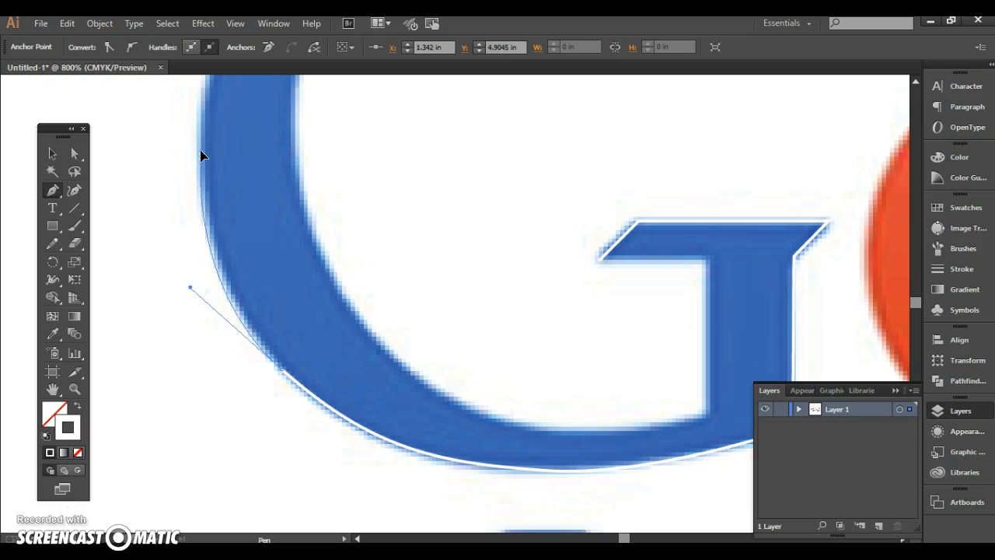
{"action": "left_click_drag", "start_coordinate": [200, 150], "coordinate": [200, 150]}
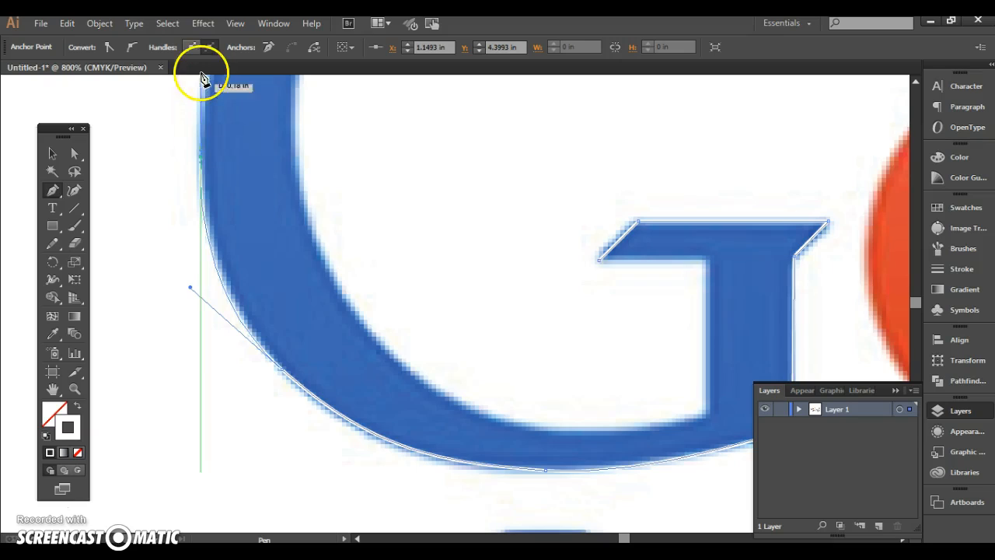
Continue the path with one curved Pen tool segment from the G's outer left edge up to the top of its outer curve
{"action": "scroll", "coordinate": [206, 167], "scroll_direction": "up", "scroll_amount": 4}
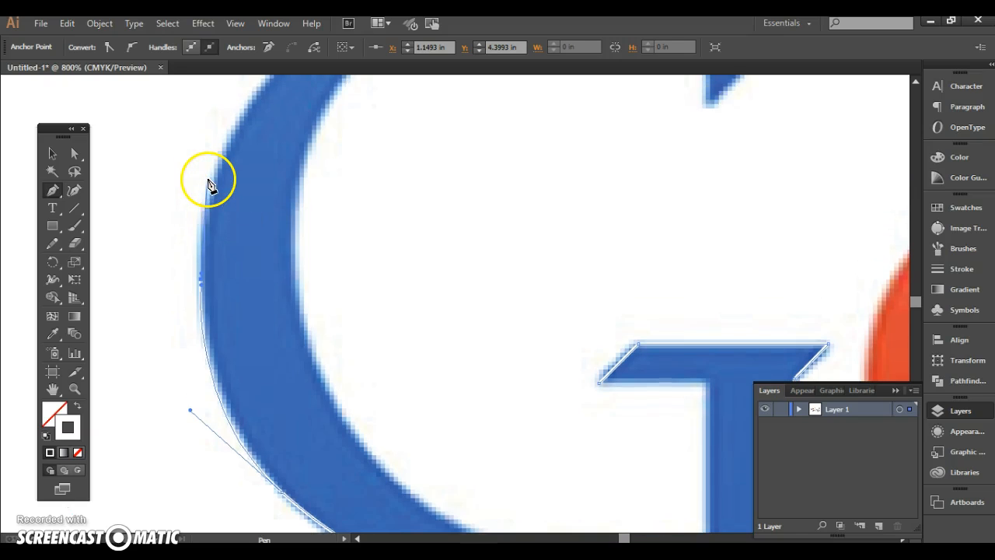
{"action": "scroll", "coordinate": [210, 187], "scroll_direction": "up", "scroll_amount": 1}
{"action": "scroll", "coordinate": [211, 195], "scroll_direction": "up", "scroll_amount": 1}
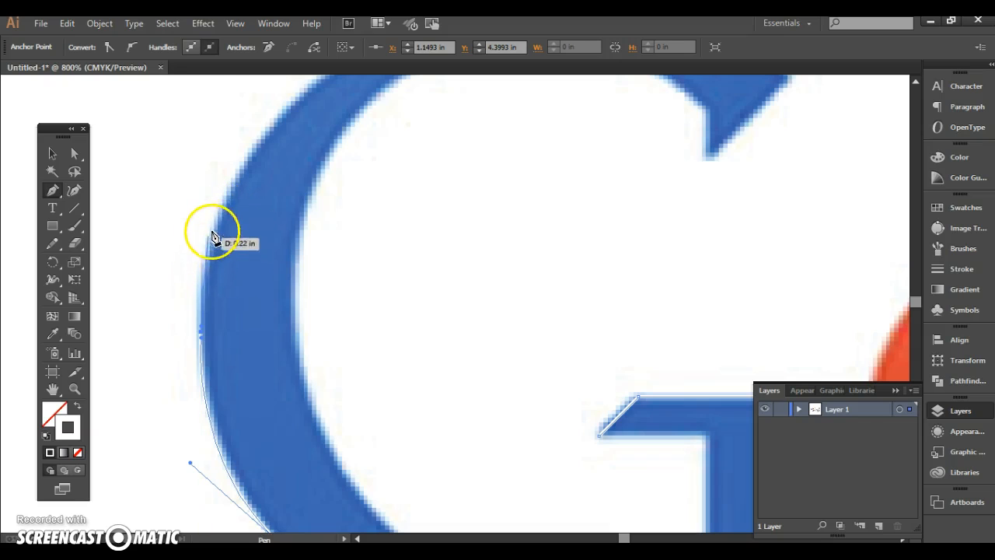
{"action": "scroll", "coordinate": [222, 214], "scroll_direction": "up", "scroll_amount": 1}
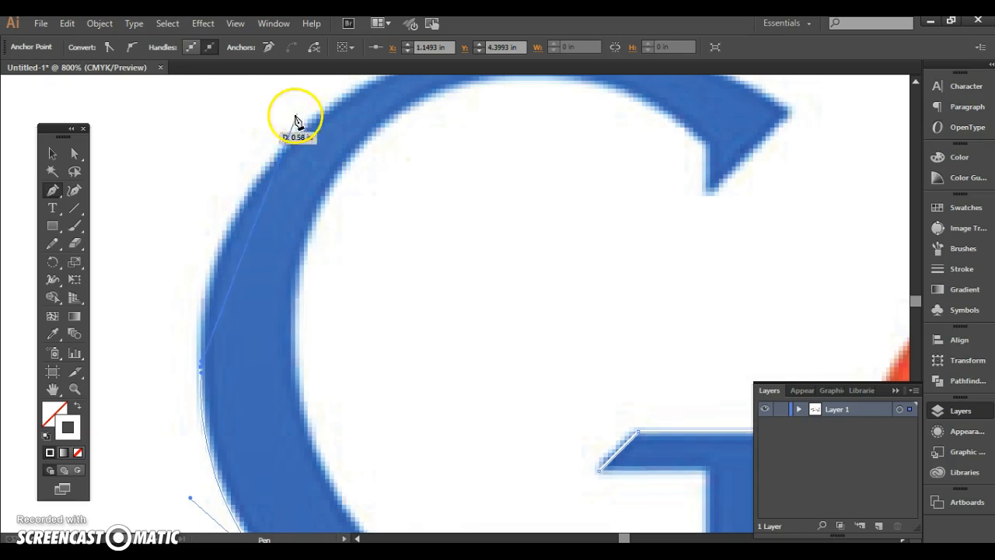
{"action": "scroll", "coordinate": [344, 102], "scroll_direction": "up", "scroll_amount": 2}
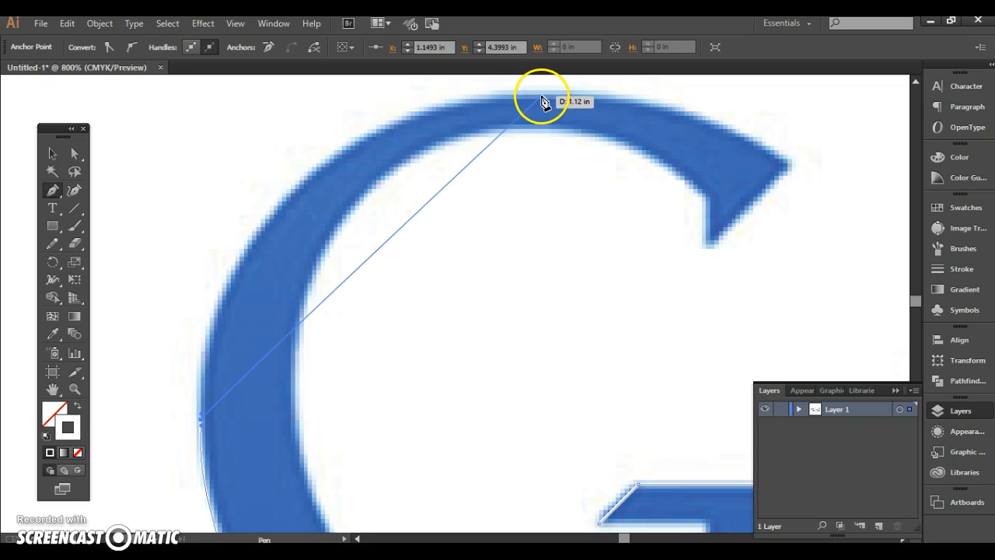
{"action": "left_click_drag", "start_coordinate": [539, 95], "coordinate": [881, 341]}
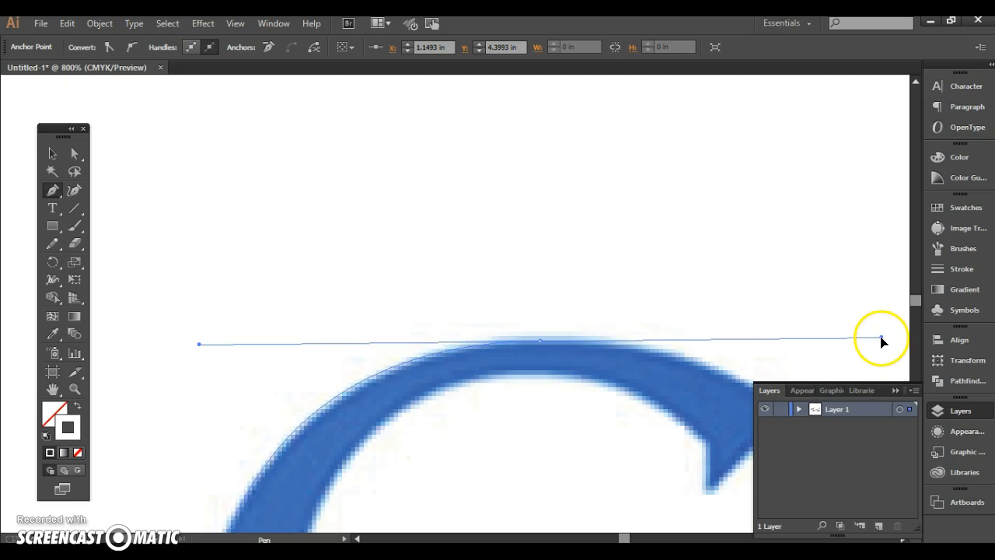
{"action": "left_click_drag", "start_coordinate": [884, 342], "coordinate": [884, 339]}
{"action": "scroll", "coordinate": [582, 289], "scroll_direction": "down", "scroll_amount": 4}
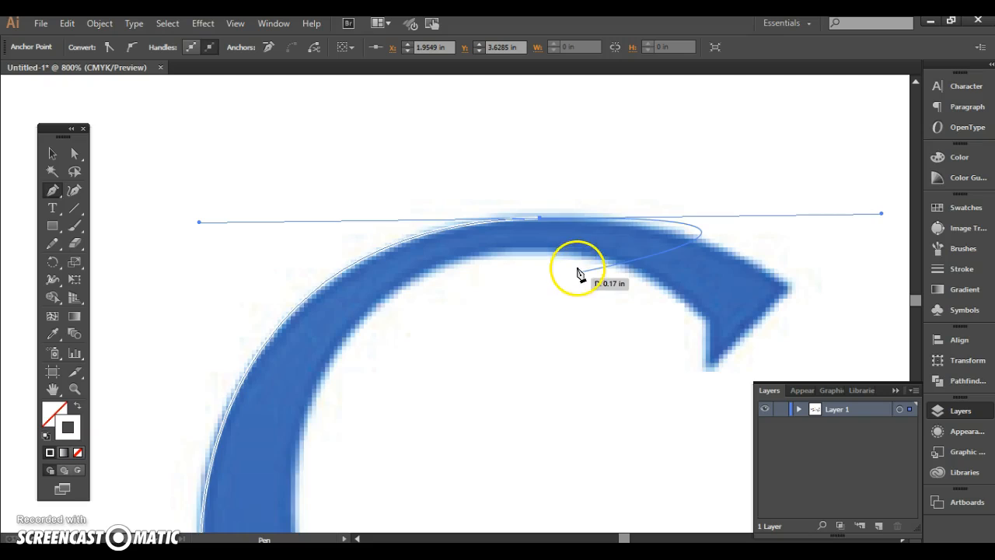
{"action": "scroll", "coordinate": [579, 274], "scroll_direction": "down", "scroll_amount": 3}
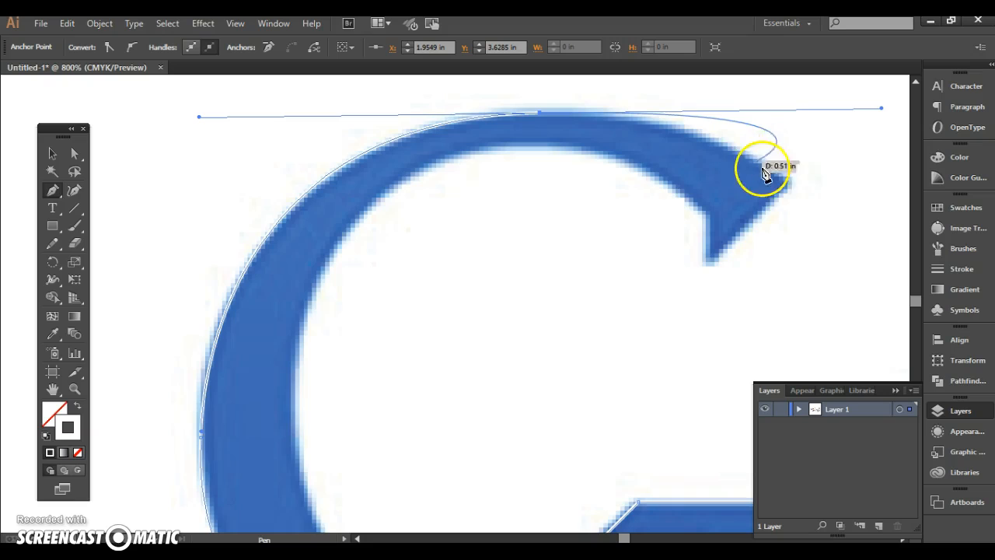
{"action": "left_click", "coordinate": [789, 182]}
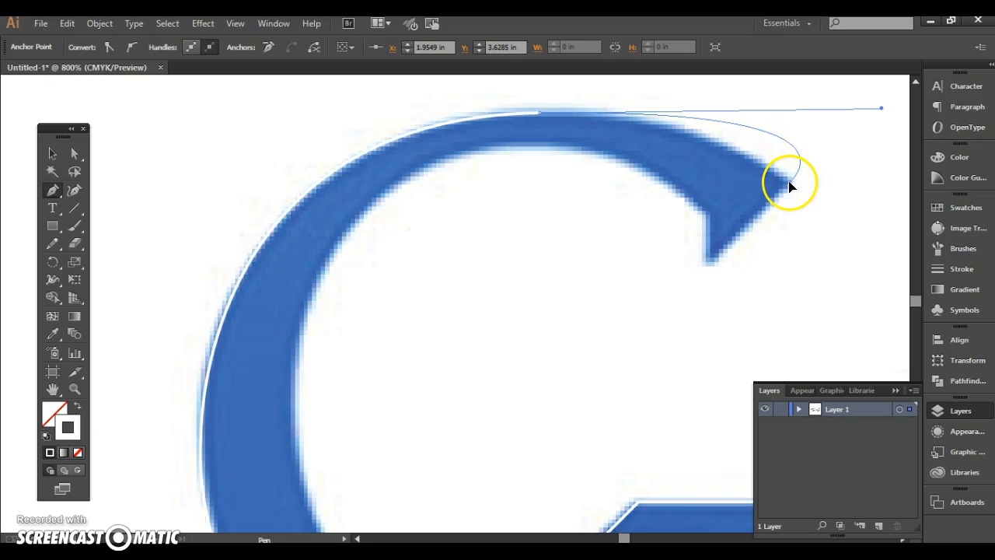
{"action": "mouse_move", "coordinate": [789, 184]}
{"action": "left_mouse_down"}
{"action": "mouse_move", "coordinate": [858, 240]}
{"action": "mouse_move", "coordinate": [864, 228]}
{"action": "mouse_move", "coordinate": [826, 202]}
{"action": "mouse_move", "coordinate": [809, 206]}
{"action": "mouse_move", "coordinate": [792, 184]}
{"action": "left_mouse_up"}
{"action": "left_click", "coordinate": [793, 168]}
{"action": "left_click", "coordinate": [787, 179], "text": "ctrl"}
{"action": "left_click_drag", "start_coordinate": [788, 178], "coordinate": [542, 119]}
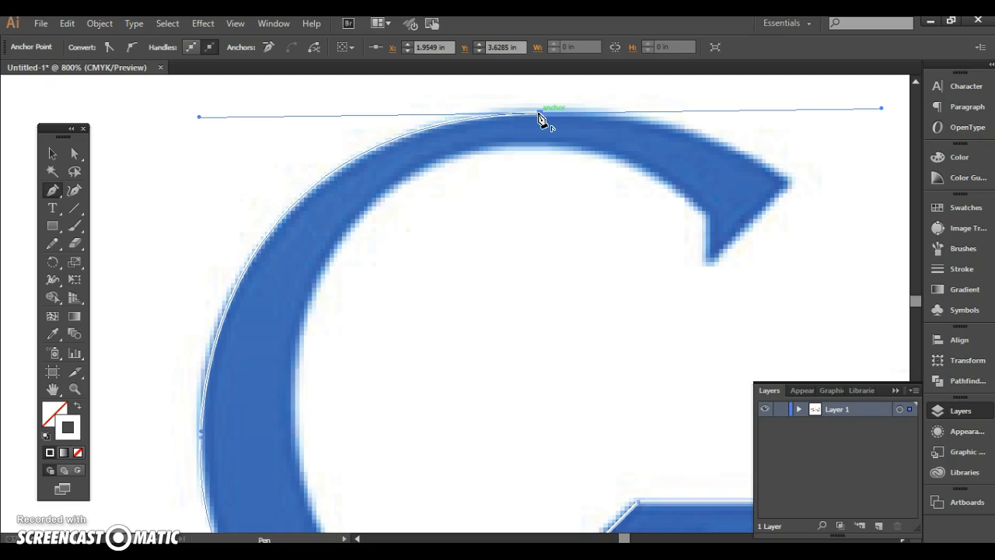
Retract the top anchor's forward handle, curve the path to the G's upper-right tip, and trace the serif's straight edges to its inner corner
{"action": "left_click_drag", "start_coordinate": [543, 118], "coordinate": [671, 265]}
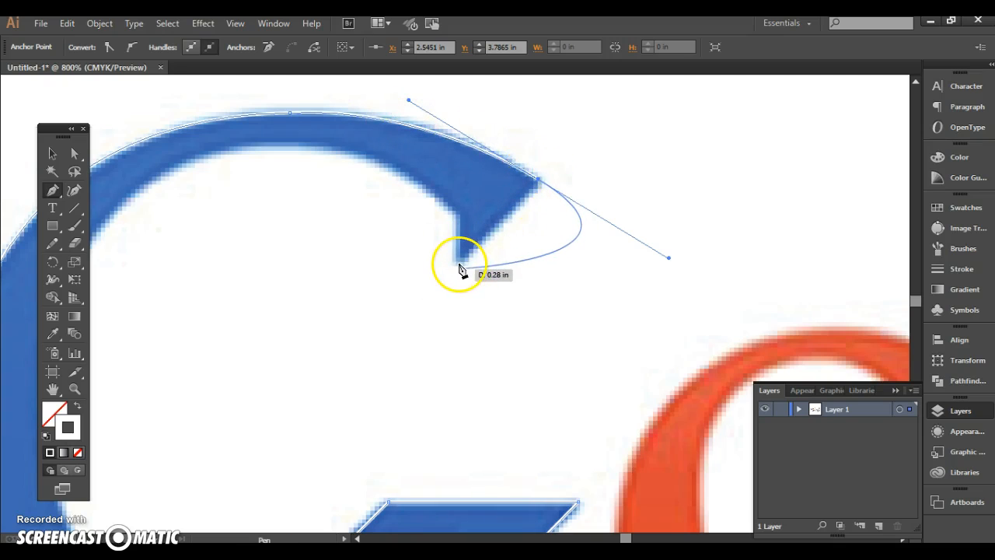
{"action": "left_click", "coordinate": [540, 185]}
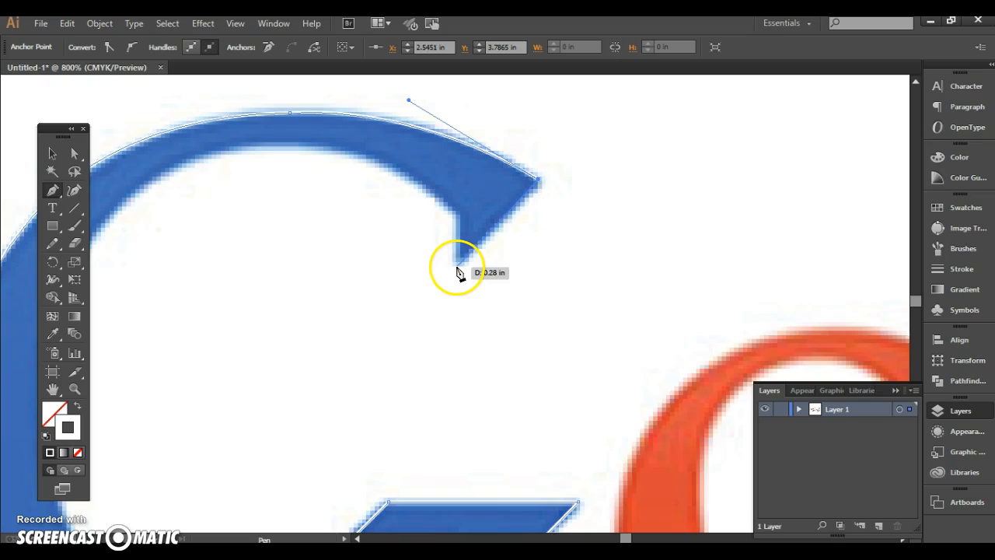
{"action": "left_click", "coordinate": [457, 263]}
{"action": "left_click", "coordinate": [459, 218]}
Add a curved segment along the G's upper inner edge, from the serif's inner corner to the top of the counter
{"action": "left_click_drag", "start_coordinate": [280, 147], "coordinate": [154, 175]}
{"action": "left_click_drag", "start_coordinate": [105, 236], "coordinate": [95, 248]}
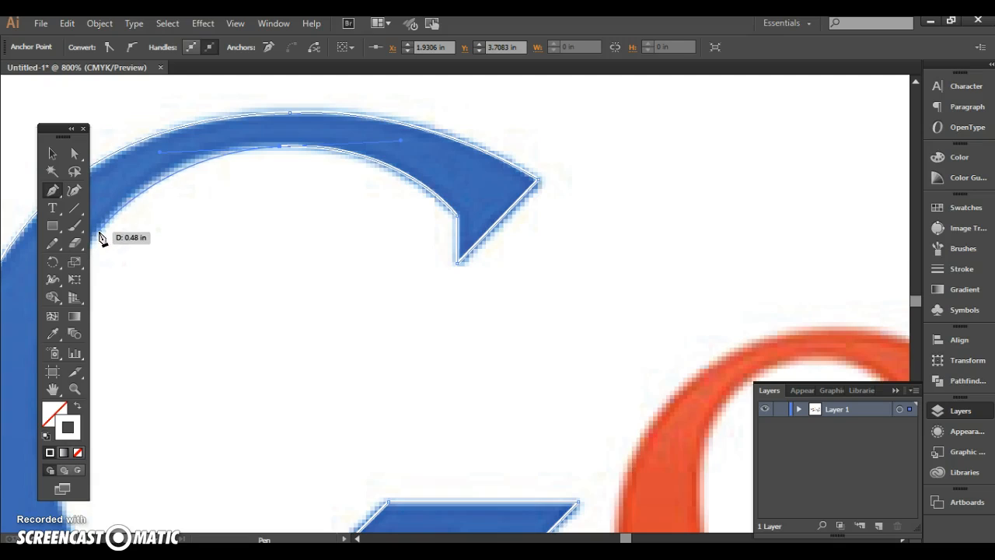
{"action": "scroll", "coordinate": [120, 206], "scroll_direction": "down", "scroll_amount": 1}
{"action": "scroll", "coordinate": [121, 202], "scroll_direction": "up", "scroll_amount": 1}
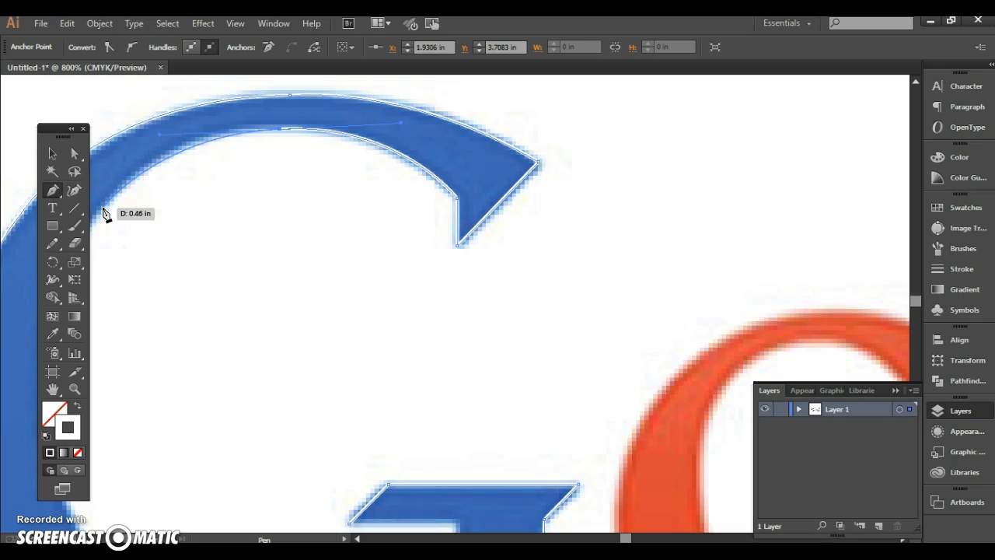
Preview the unfinished outline with a white fill by swapping fill and stroke, and swap them back
{"action": "left_click", "coordinate": [76, 408]}
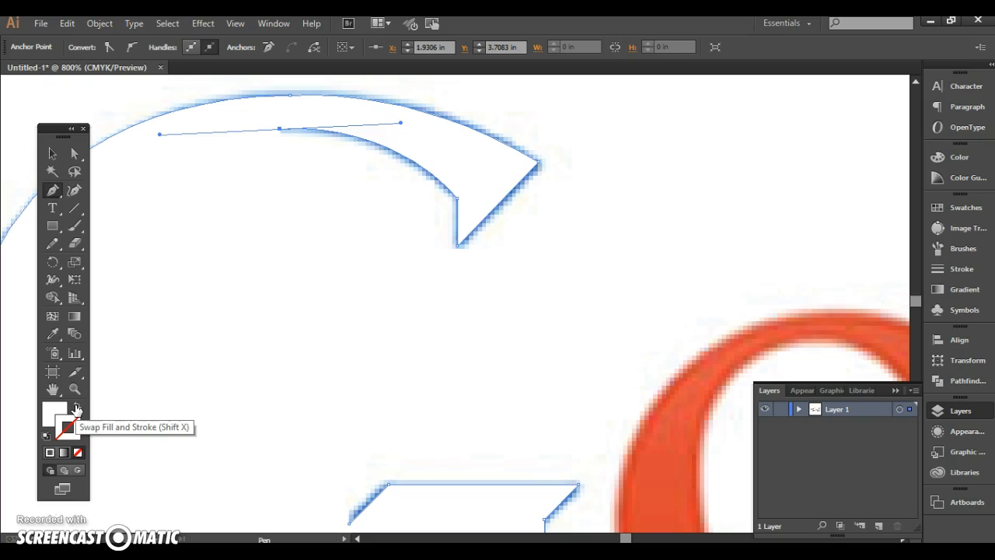
{"action": "left_click", "coordinate": [84, 402]}
{"action": "left_click", "coordinate": [77, 405]}
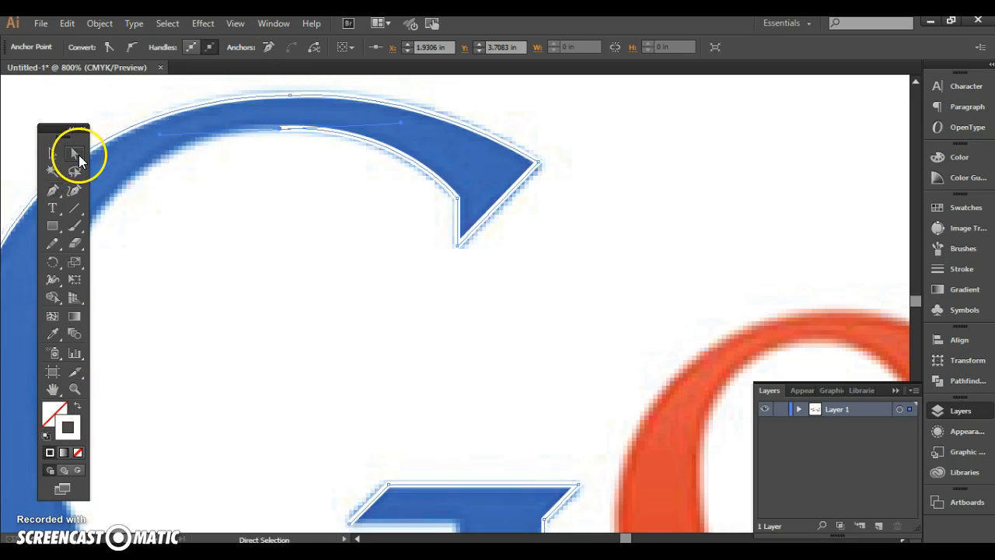
{"action": "left_click", "coordinate": [55, 186]}
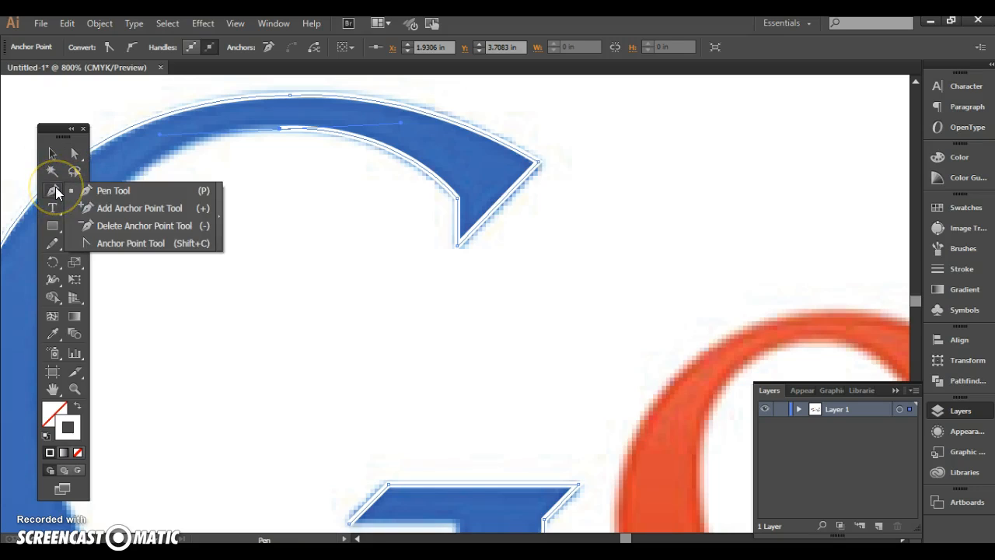
{"action": "left_click", "coordinate": [52, 154]}
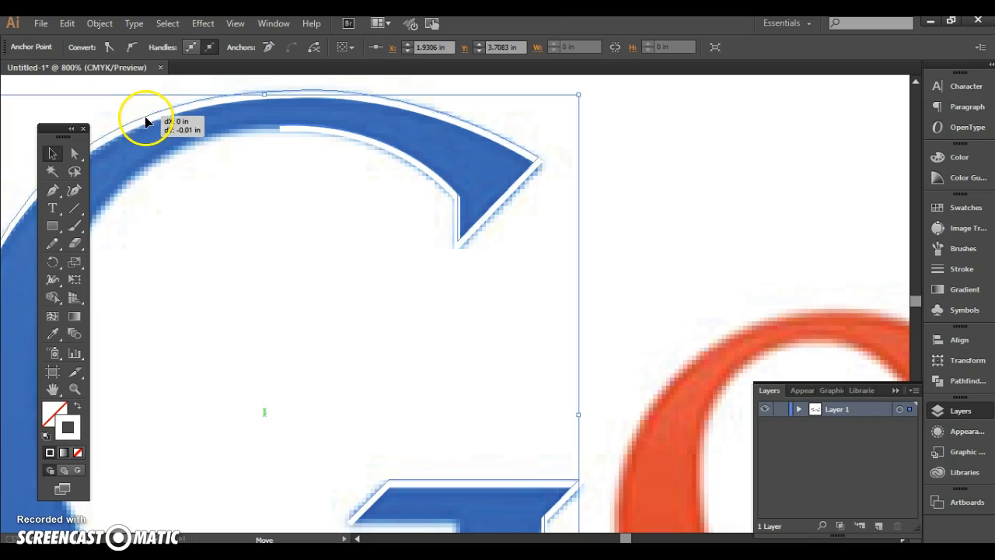
{"action": "left_click", "coordinate": [146, 119]}
Refine the curve between the G's top and upper-right tip by adjusting the tip's handle with the Direct Selection tool
{"action": "left_click", "coordinate": [74, 154]}
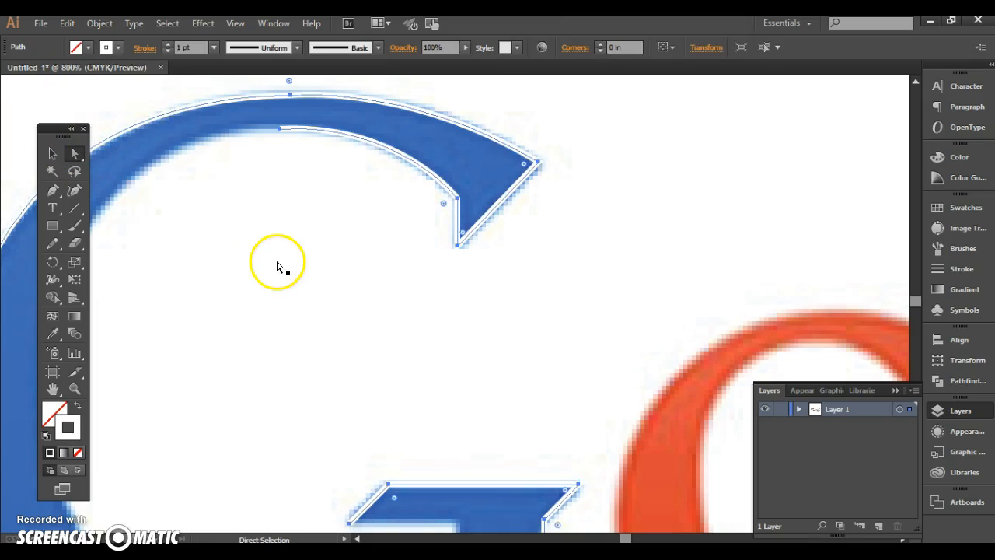
{"action": "left_click", "coordinate": [300, 211]}
{"action": "left_click", "coordinate": [288, 101]}
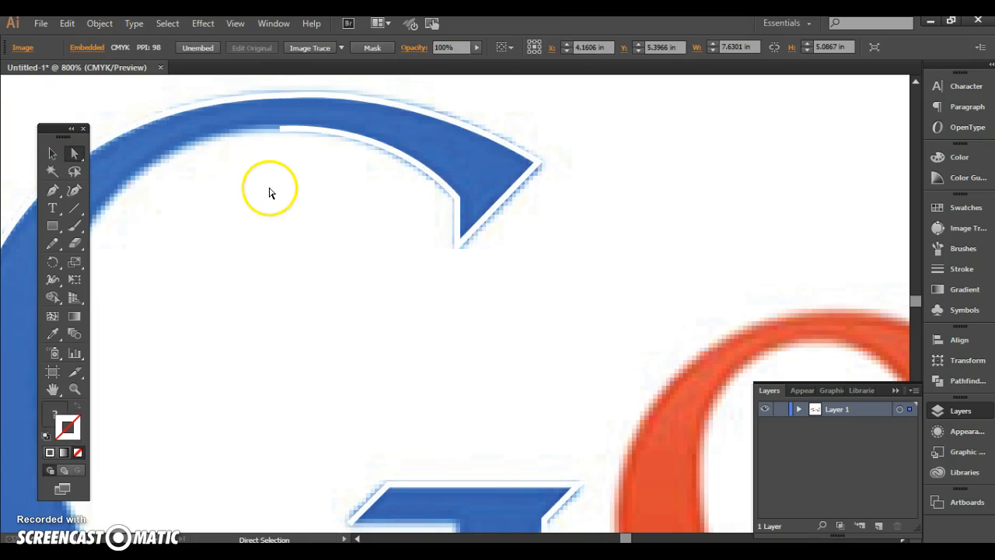
{"action": "left_click_drag", "start_coordinate": [290, 96], "coordinate": [288, 232]}
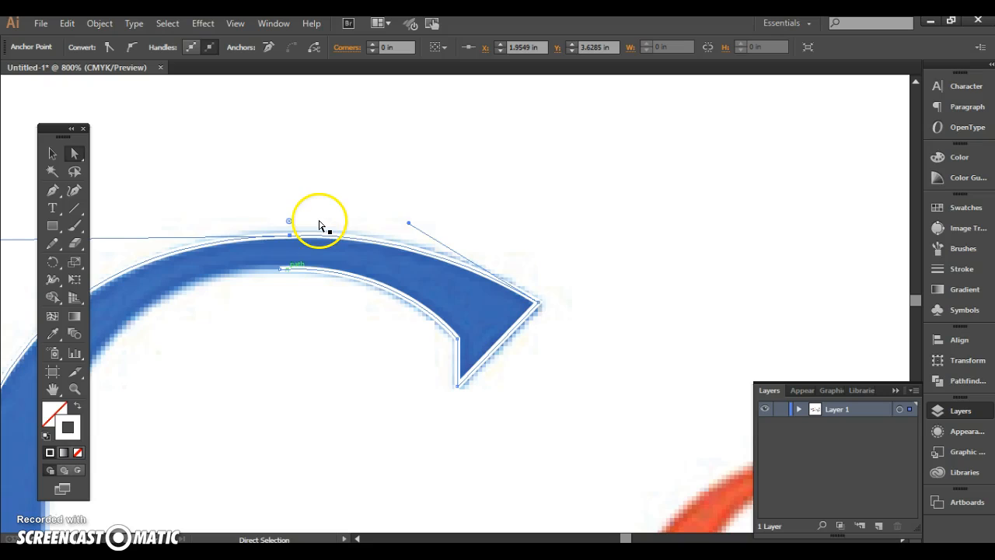
{"action": "mouse_move", "coordinate": [407, 224]}
{"action": "left_mouse_down"}
{"action": "mouse_move", "coordinate": [432, 241]}
{"action": "mouse_move", "coordinate": [420, 227]}
{"action": "left_mouse_up"}
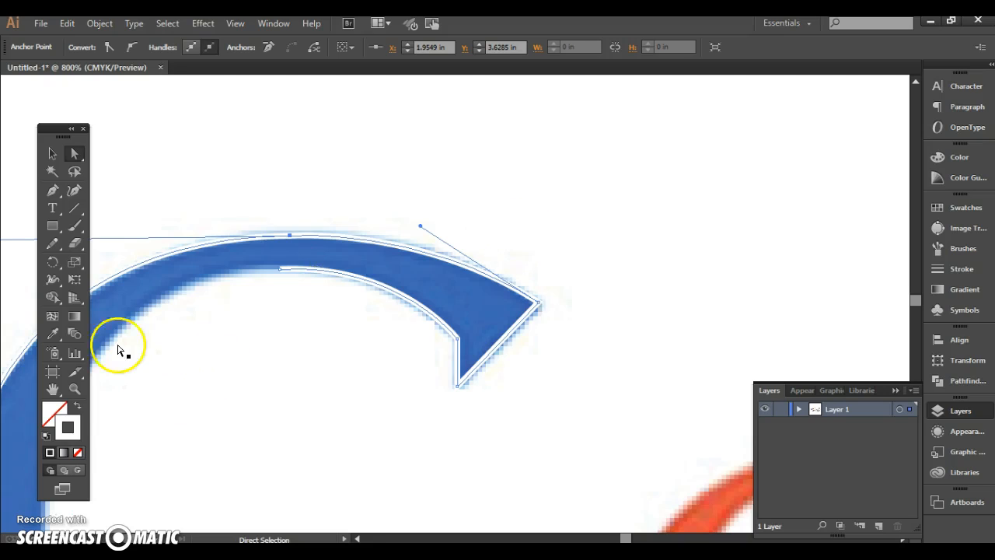
Level the left handle of the top outer anchor to horizontal to refine the G's upper-left outer curve
{"action": "left_click", "coordinate": [53, 390]}
{"action": "left_click_drag", "start_coordinate": [123, 420], "coordinate": [521, 388]}
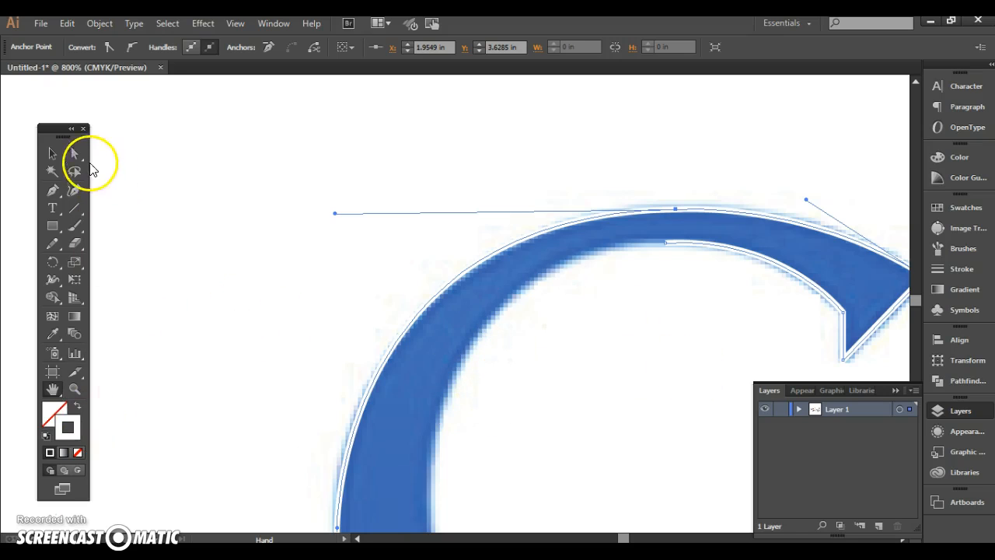
{"action": "mouse_move", "coordinate": [334, 213]}
{"action": "left_mouse_down"}
{"action": "mouse_move", "coordinate": [356, 214]}
{"action": "mouse_move", "coordinate": [324, 216]}
{"action": "mouse_move", "coordinate": [335, 213]}
{"action": "left_mouse_up"}
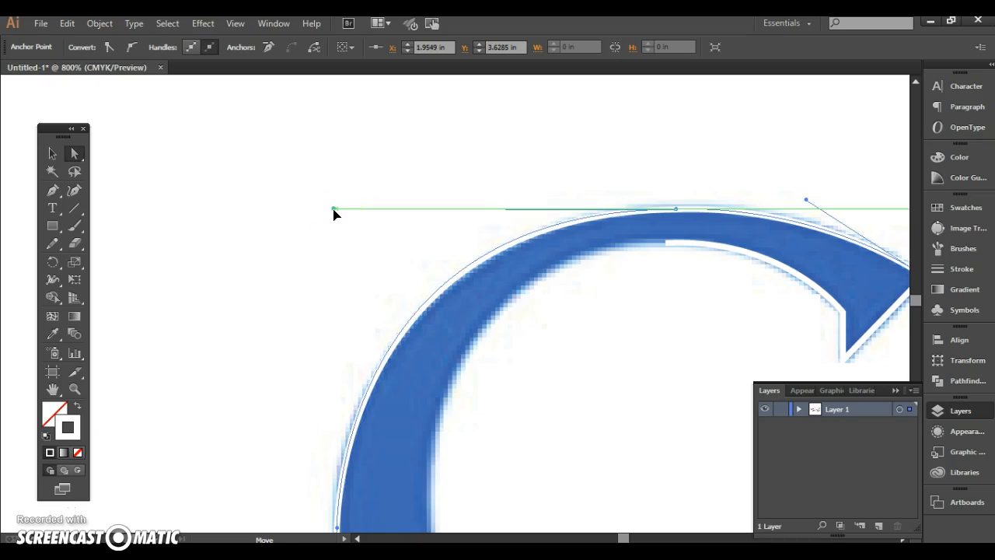
{"action": "left_click", "coordinate": [318, 355]}
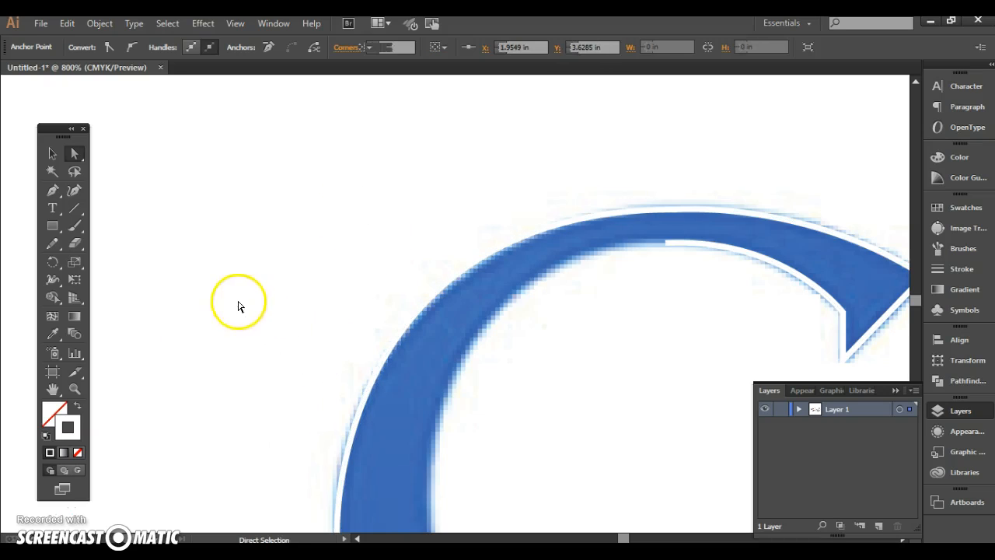
Resume the path at the inner top anchor, curve it around the inner edge to the stem, and close it along the crossbar's underside
{"action": "left_click", "coordinate": [53, 391]}
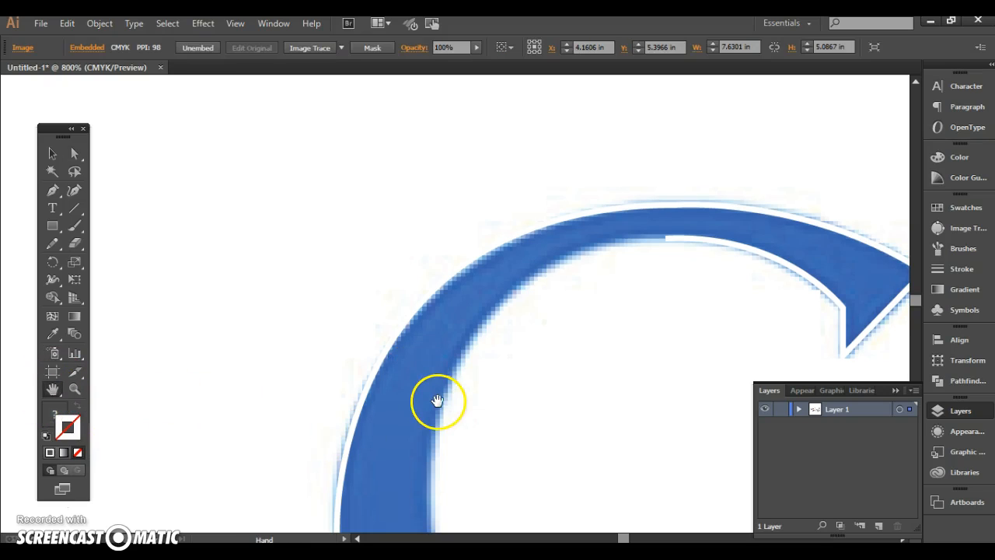
{"action": "key", "text": "z"}
{"action": "left_click", "coordinate": [552, 257]}
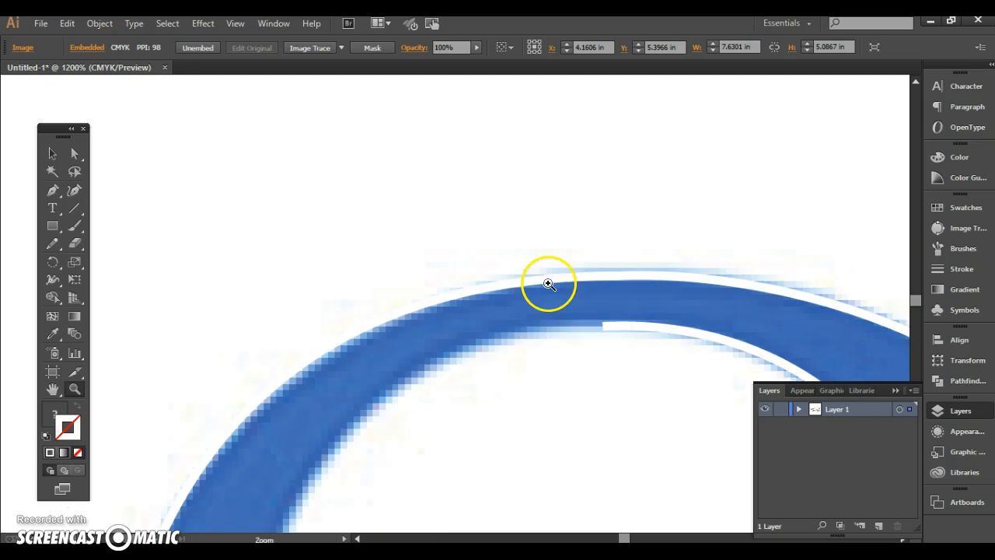
{"action": "left_click", "coordinate": [540, 328], "text": "alt"}
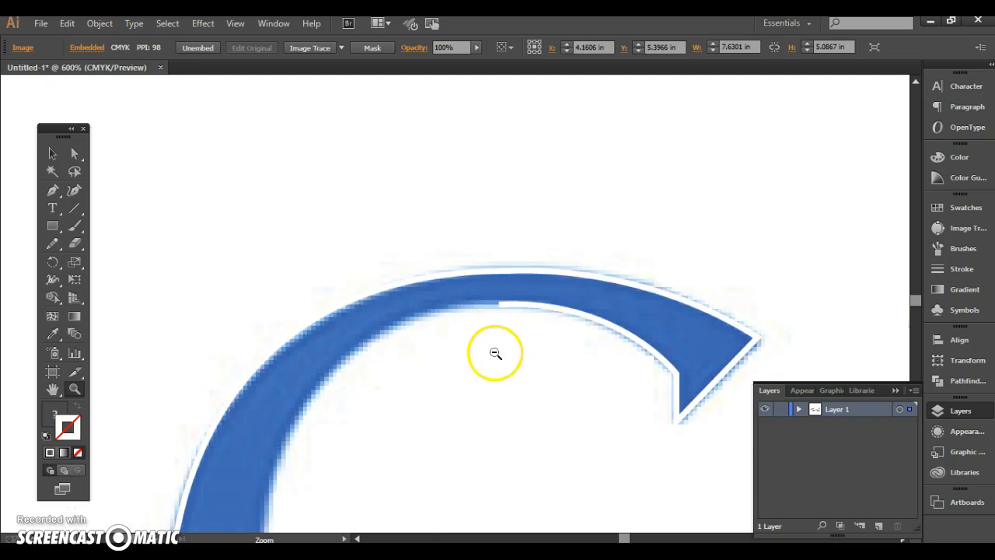
{"action": "left_click", "coordinate": [490, 350], "text": "alt"}
{"action": "left_click", "coordinate": [480, 351], "text": "alt"}
{"action": "left_click", "coordinate": [432, 377], "text": "alt"}
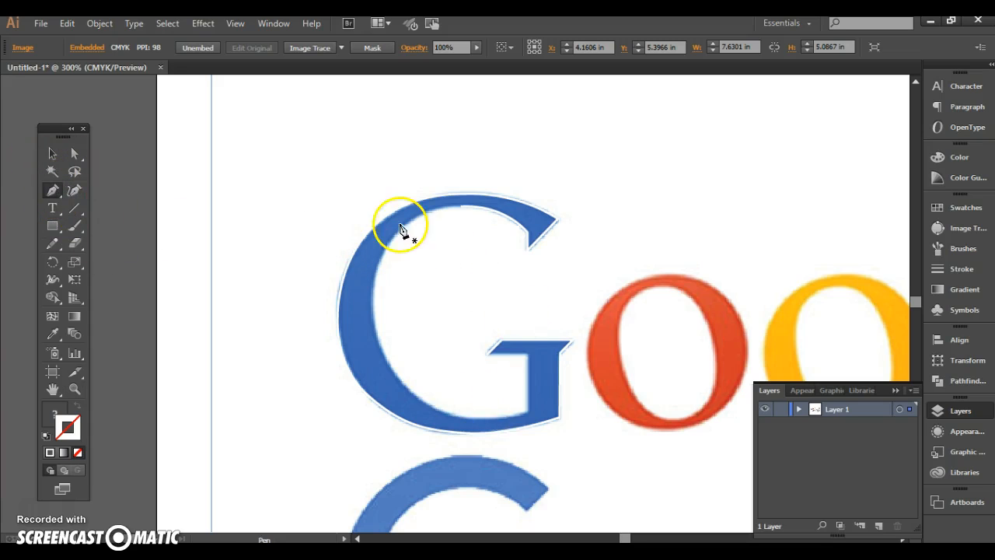
{"action": "left_click", "coordinate": [463, 209]}
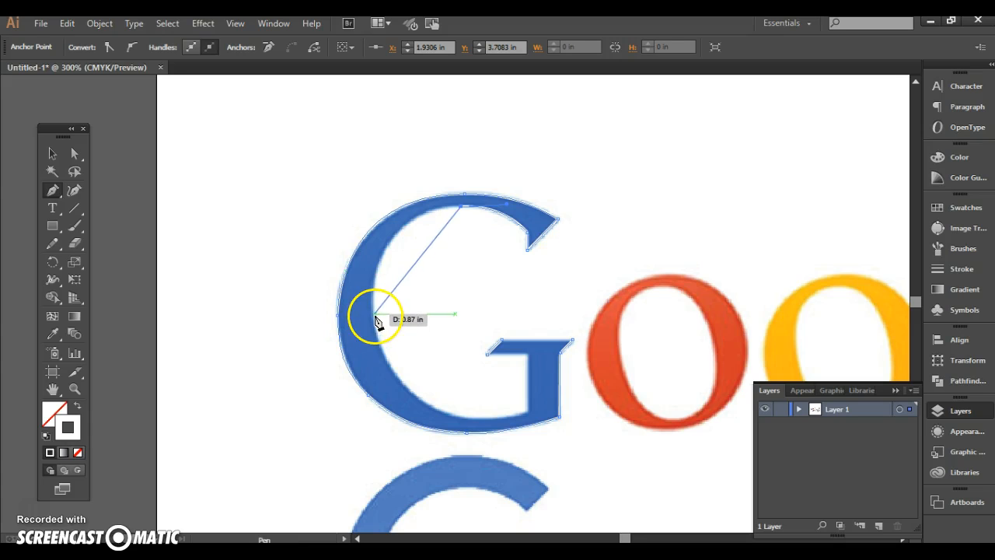
{"action": "left_click_drag", "start_coordinate": [367, 322], "coordinate": [379, 422]}
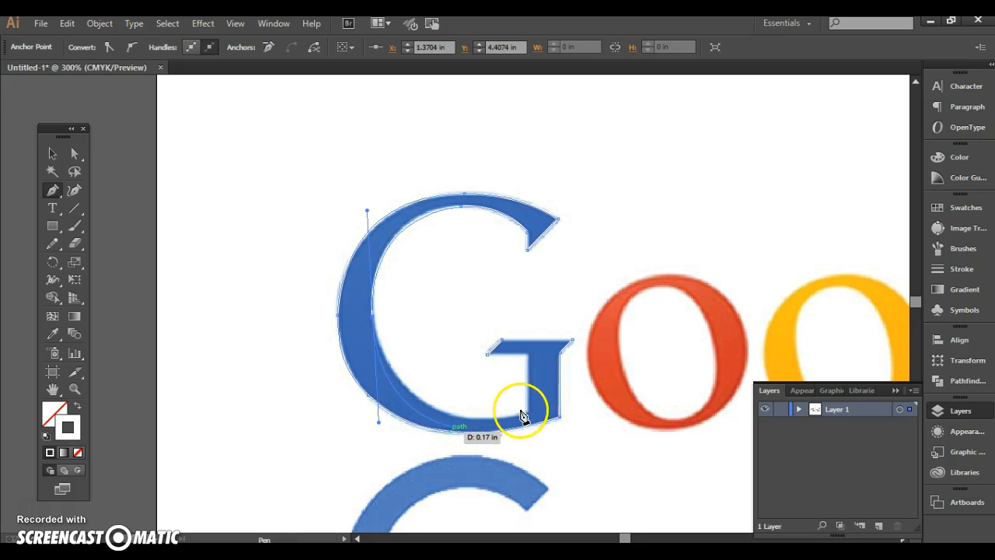
{"action": "left_click_drag", "start_coordinate": [527, 412], "coordinate": [494, 356]}
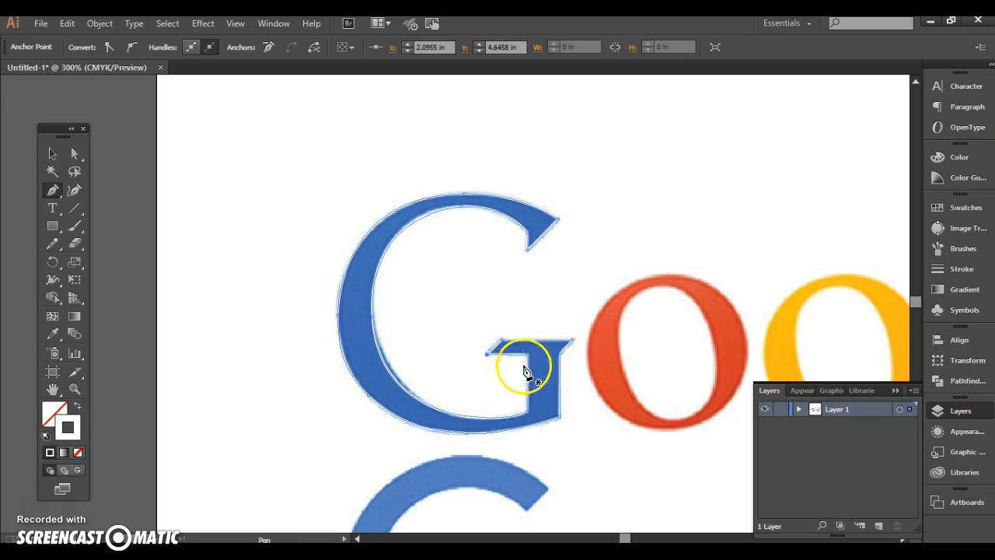
Swap to a white fill without stroke and adjust the handles of the G's lower inner curve to fit the letter's edge
{"action": "left_click", "coordinate": [78, 406]}
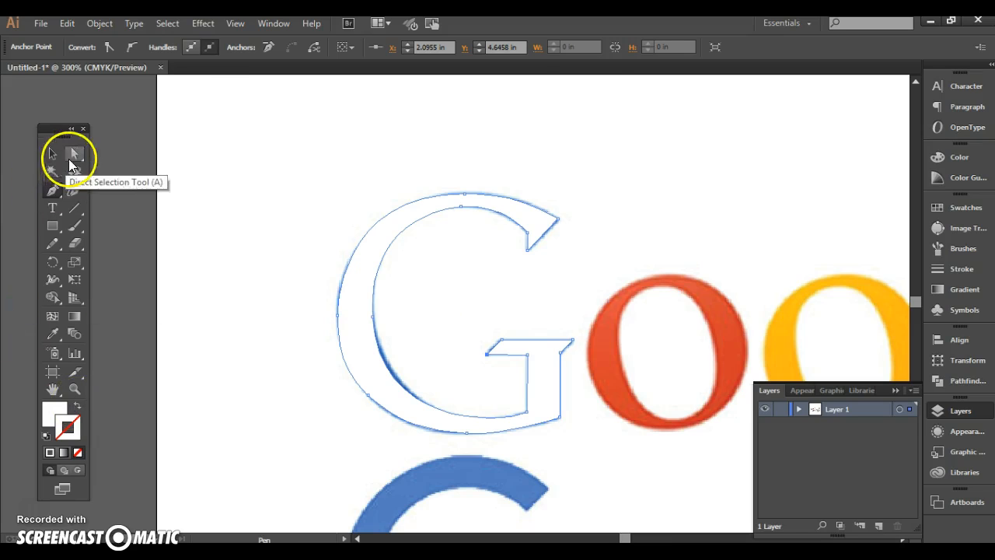
{"action": "left_click", "coordinate": [73, 153]}
{"action": "left_click", "coordinate": [528, 414]}
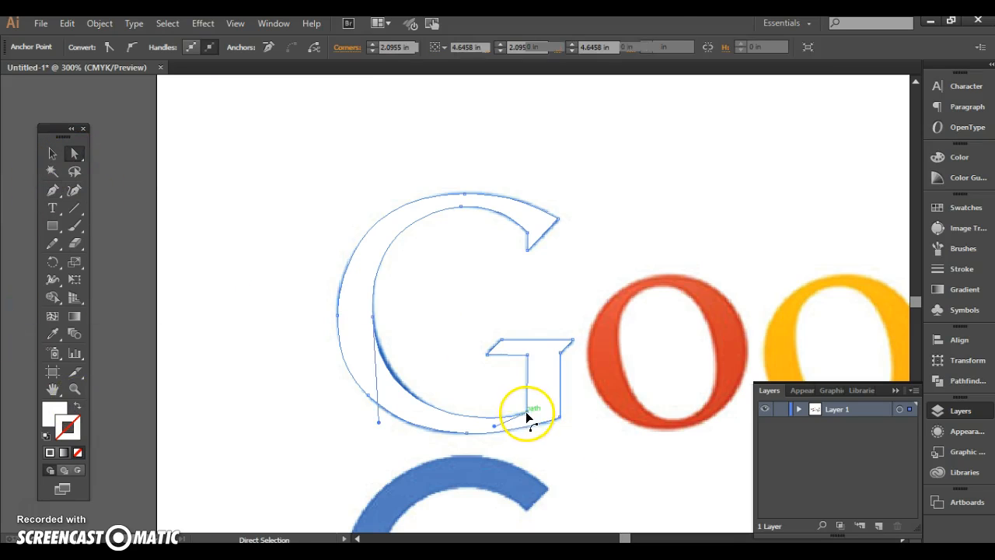
{"action": "left_click_drag", "start_coordinate": [378, 426], "coordinate": [379, 429]}
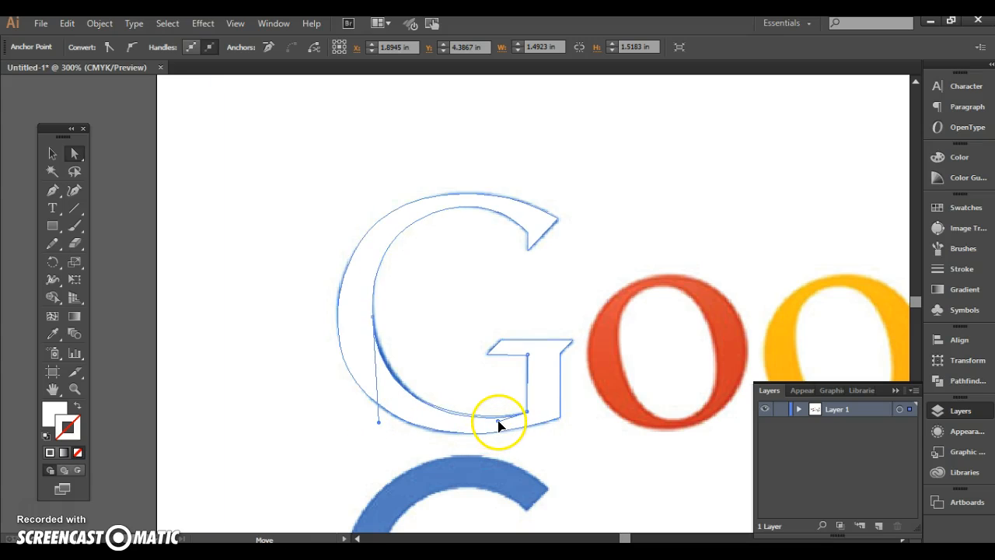
{"action": "left_click_drag", "start_coordinate": [500, 423], "coordinate": [501, 426]}
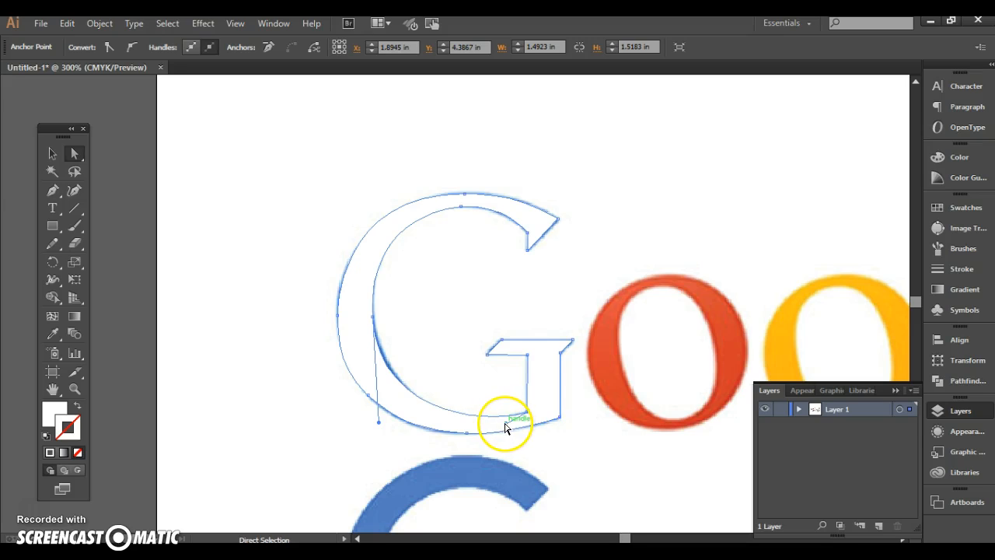
{"action": "mouse_move", "coordinate": [381, 419]}
{"action": "left_mouse_down"}
{"action": "mouse_move", "coordinate": [376, 408]}
{"action": "mouse_move", "coordinate": [378, 417]}
{"action": "left_mouse_up"}
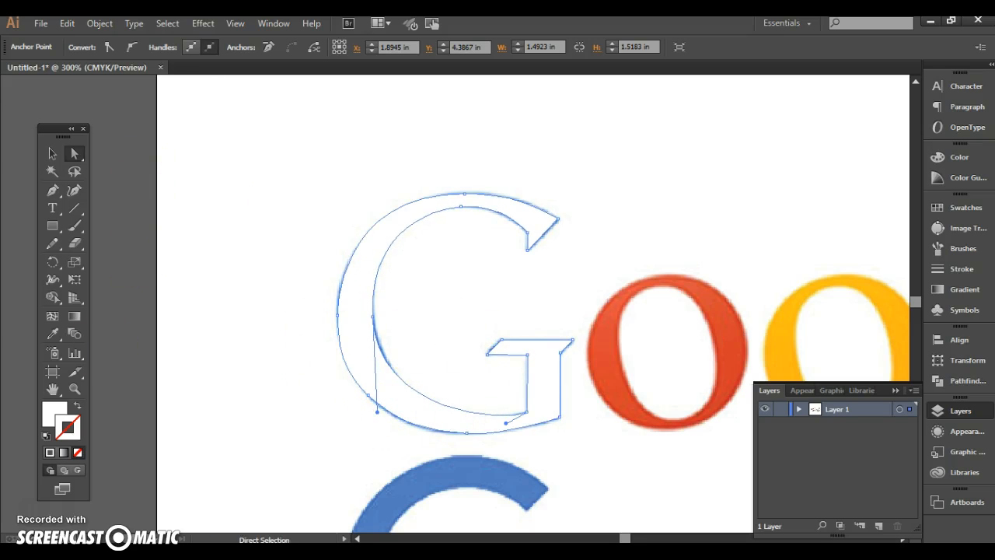